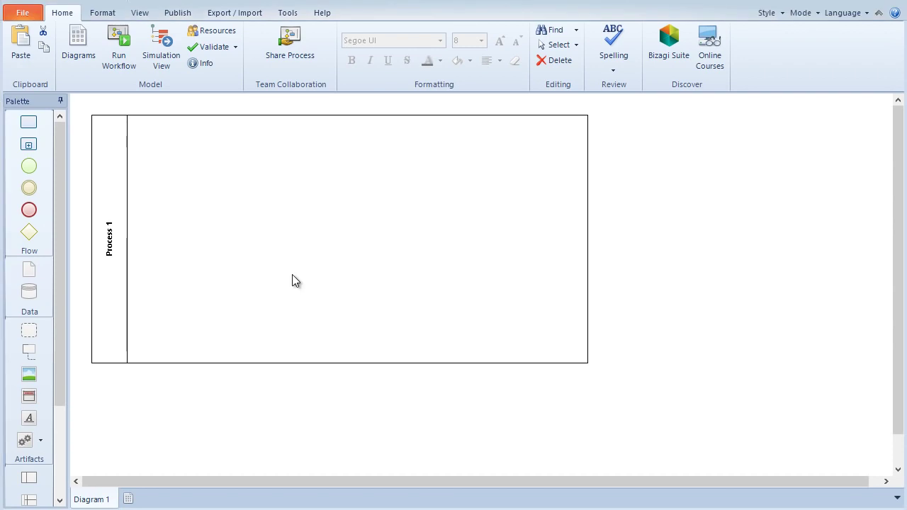
- Rename the process pool to "Travel Request"
left_click(107, 241)
double_click(107, 242)
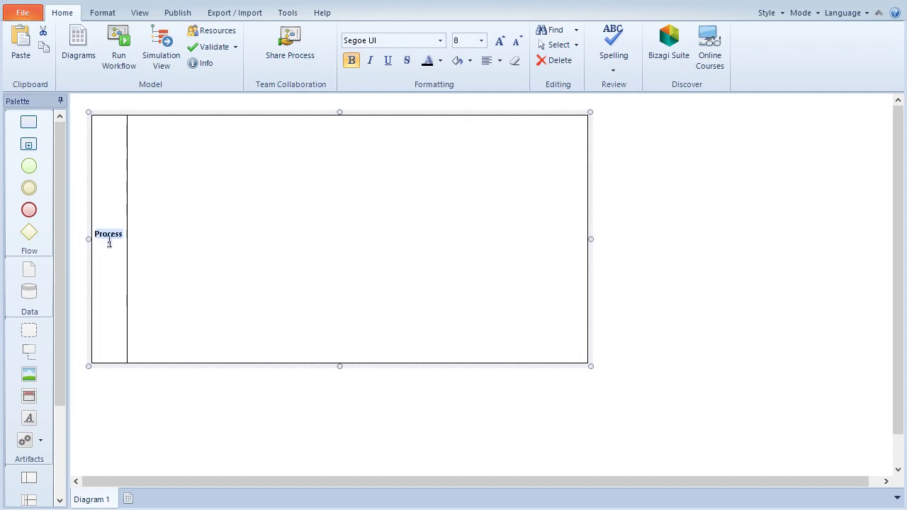
type("Travel Request")
key("Return")
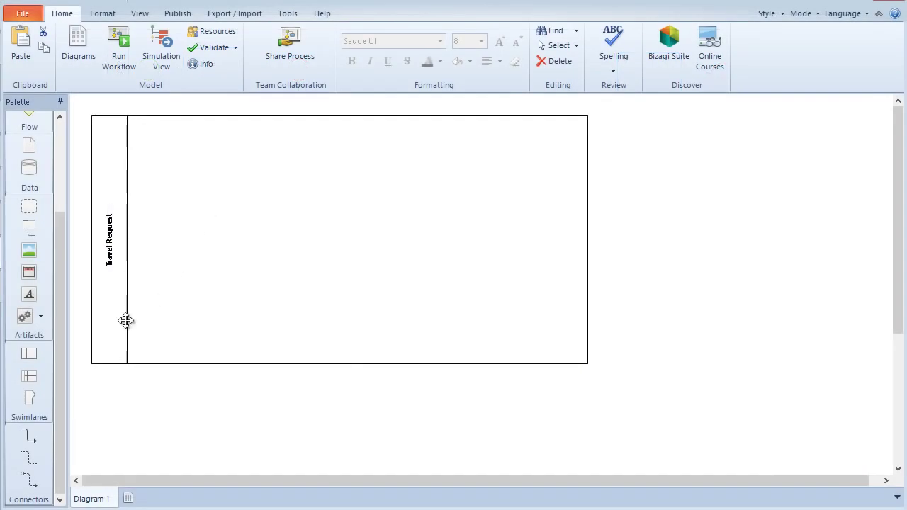
- Add a lane named "Employee" to the Travel Request pool
left_click_drag(29, 376, 211, 287)
double_click(139, 241)
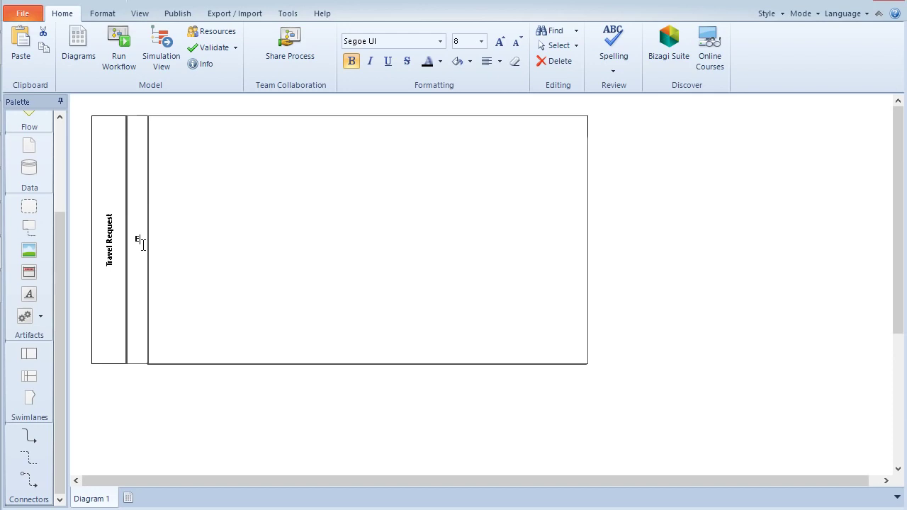
type("Employee")
key("Return")
- Add two more lanes named "Boss" and "Administrative Department" below the Employee lane
left_click_drag(29, 377, 206, 359)
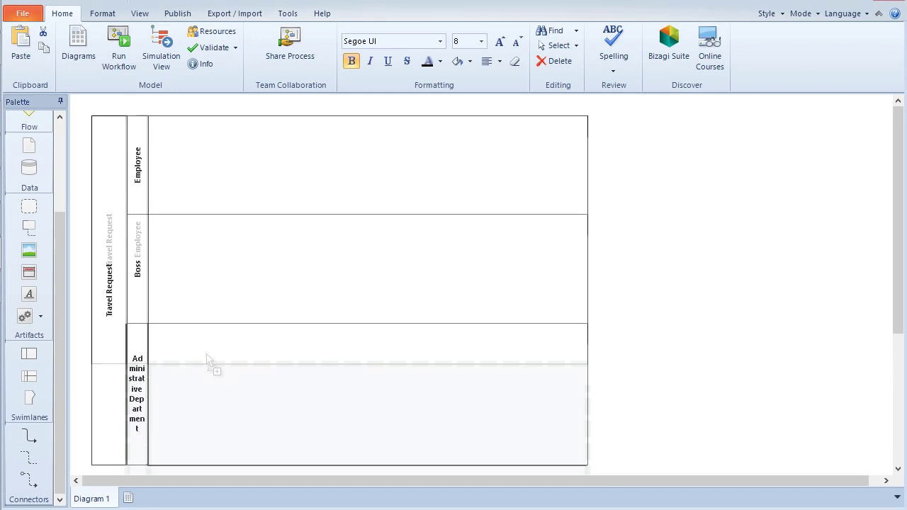
key("Return")
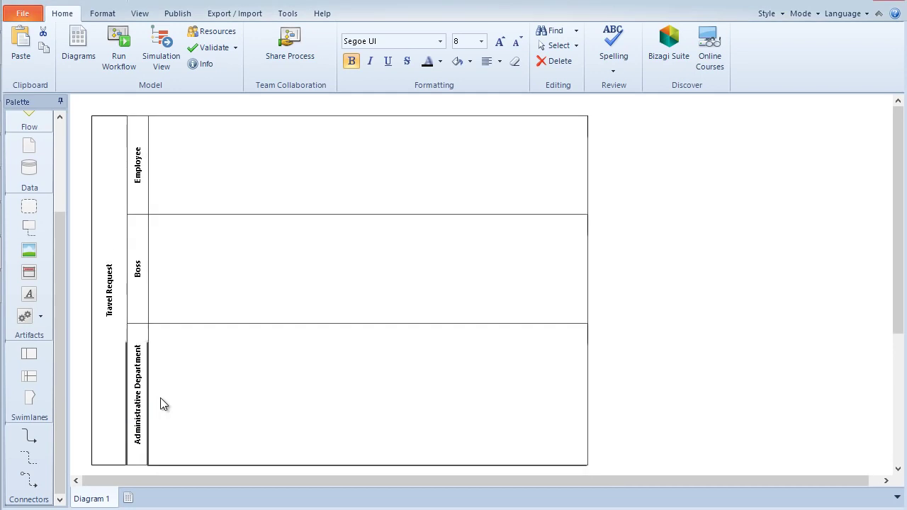
left_click(160, 398)
- Place a start event in the Employee lane and connect it to a task named "Register Travel Request"
left_click_drag(60, 378, 71, 219)
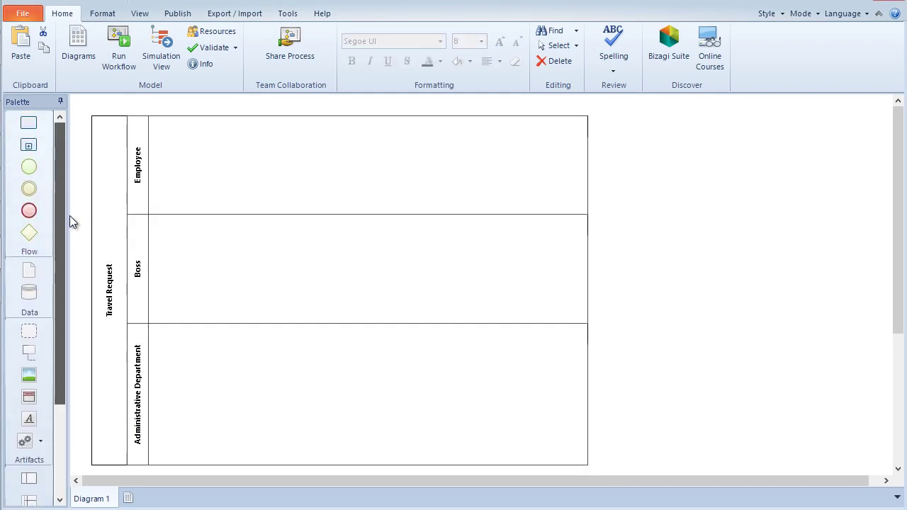
left_click_drag(45, 167, 262, 165)
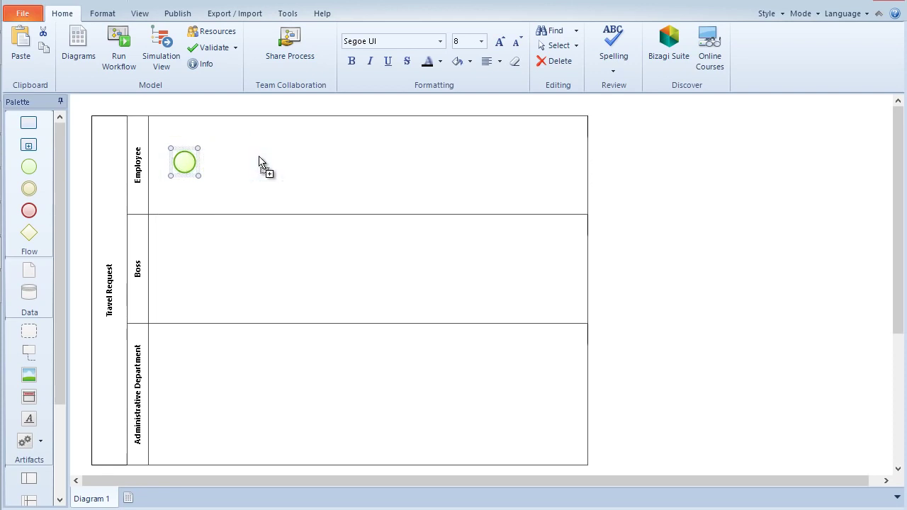
type("Re")
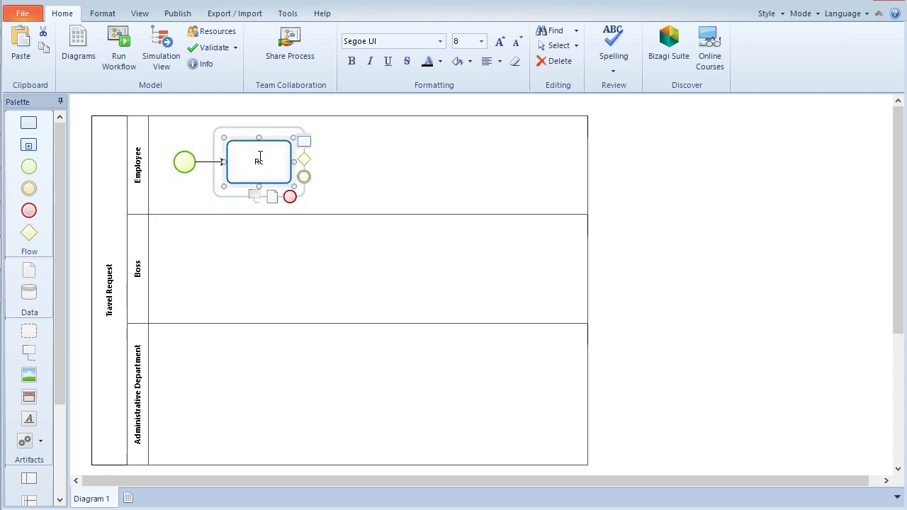
type("gister Travel Request")
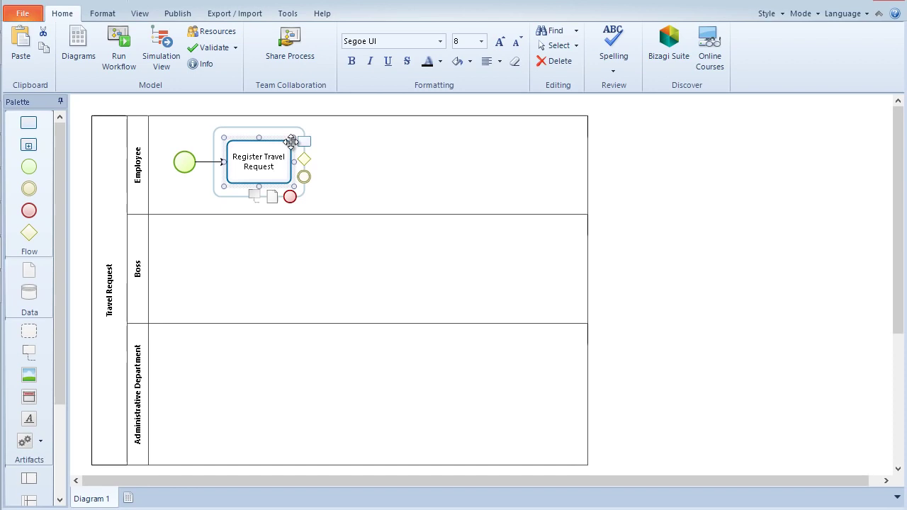
- Add an "Approve Request" task in the Boss lane after Register Travel Request, followed by a gateway named "Approved?"
left_click_drag(304, 141, 356, 263)
type("Approve Request")
key("Return")
type("Approved?")
key("Return")
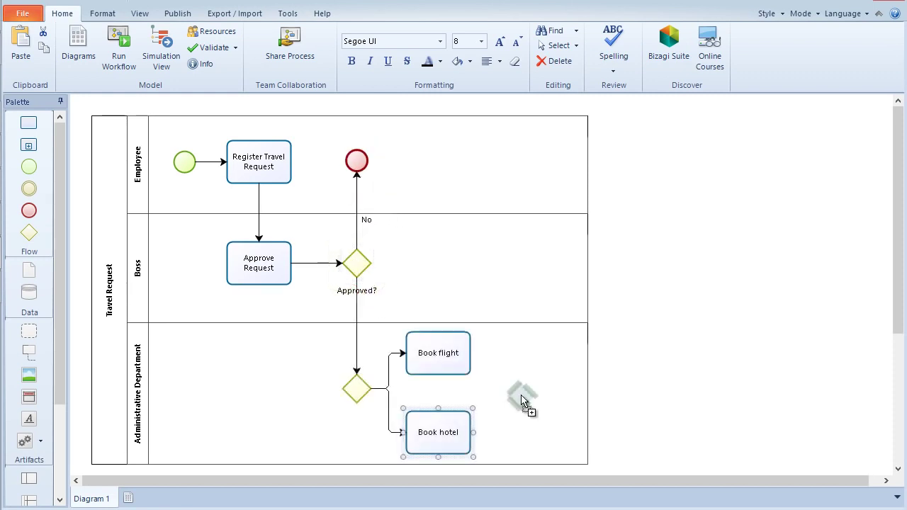
- Add a merging gateway after Book hotel in the Administrative Department lane and connect Book flight to it
left_click_drag(521, 401, 524, 390)
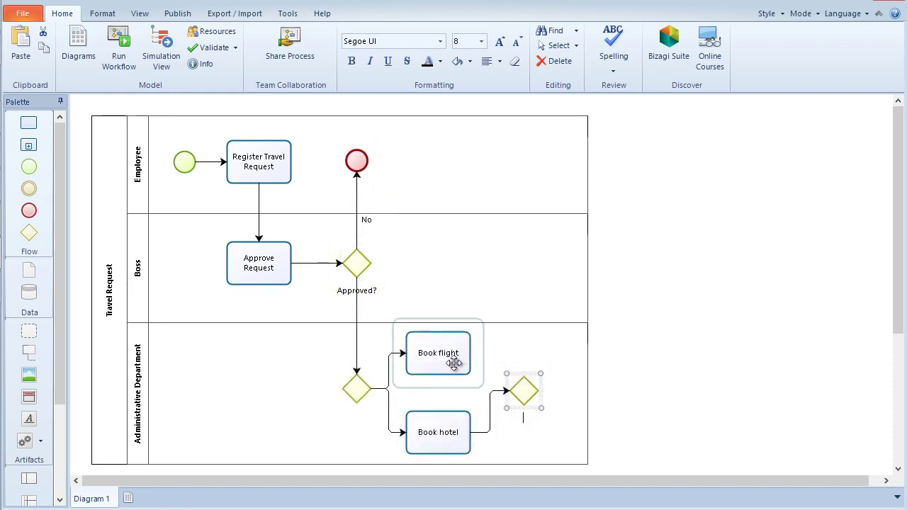
left_click(456, 362)
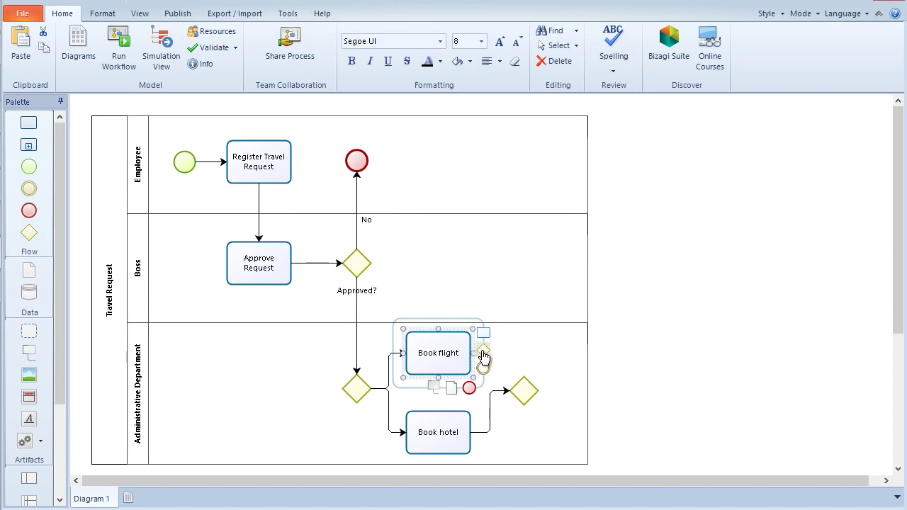
left_click_drag(483, 352, 524, 394)
left_click(550, 432)
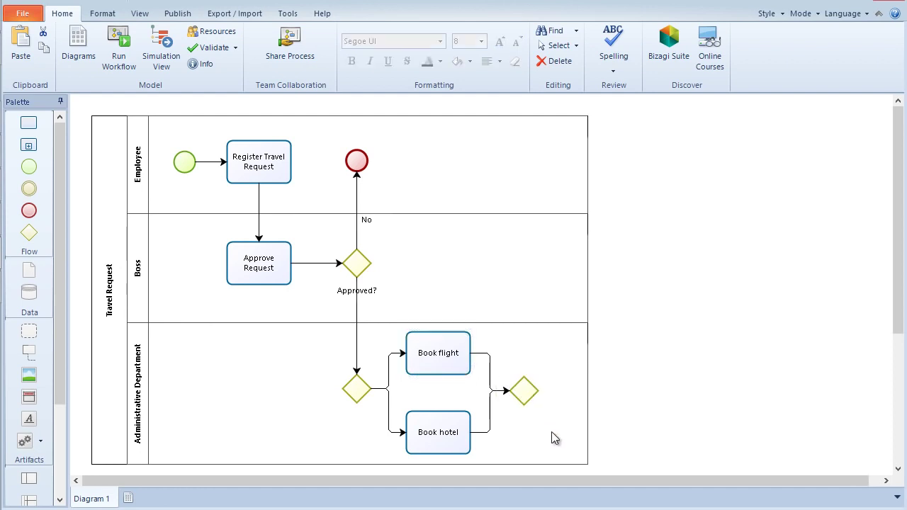
- Widen the pool and add a "Notify bookings" task after the merging gateway
key("ctrl+a")
left_click_drag(589, 462, 863, 467)
left_click(524, 391)
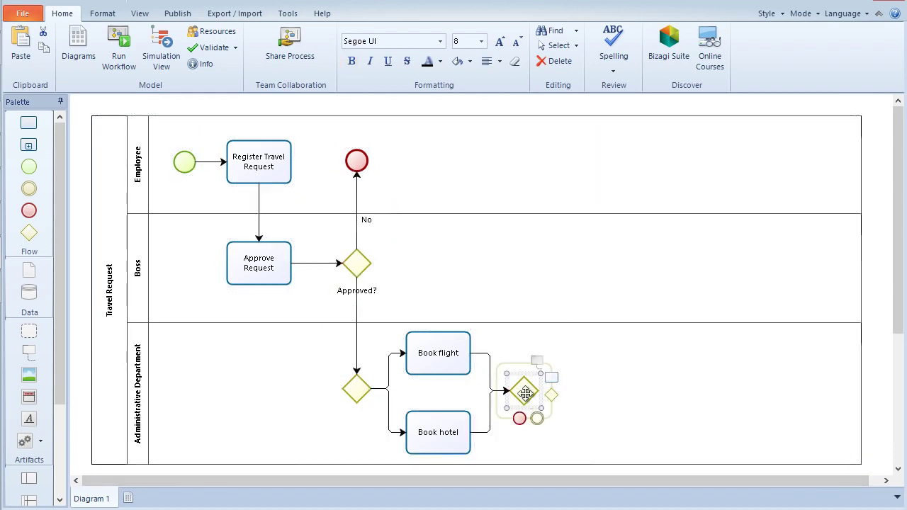
left_click_drag(550, 389, 620, 396)
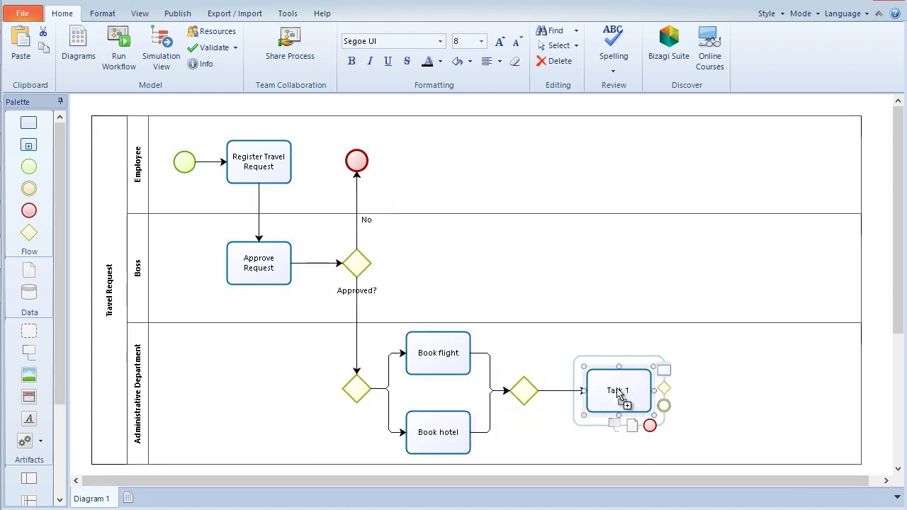
type("Notify booking")
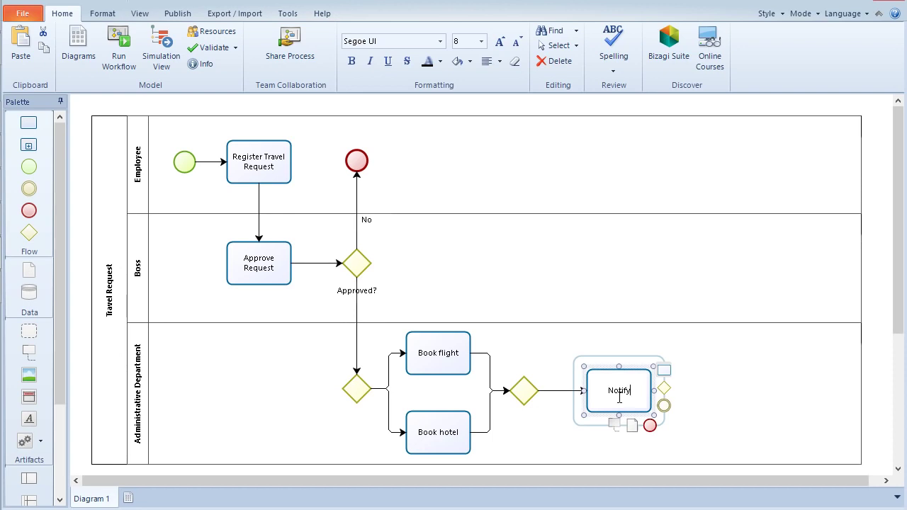
type("s")
- Continue the flow from Notify bookings with a "Buy tickets" task, a "Record expenses" task in the Employee lane, and an end event
left_click_drag(664, 370, 722, 401)
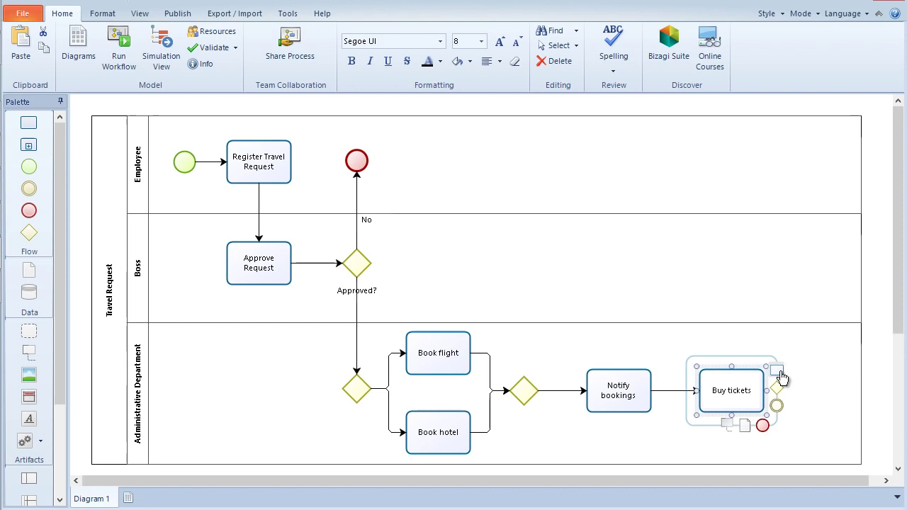
left_click_drag(780, 375, 751, 222)
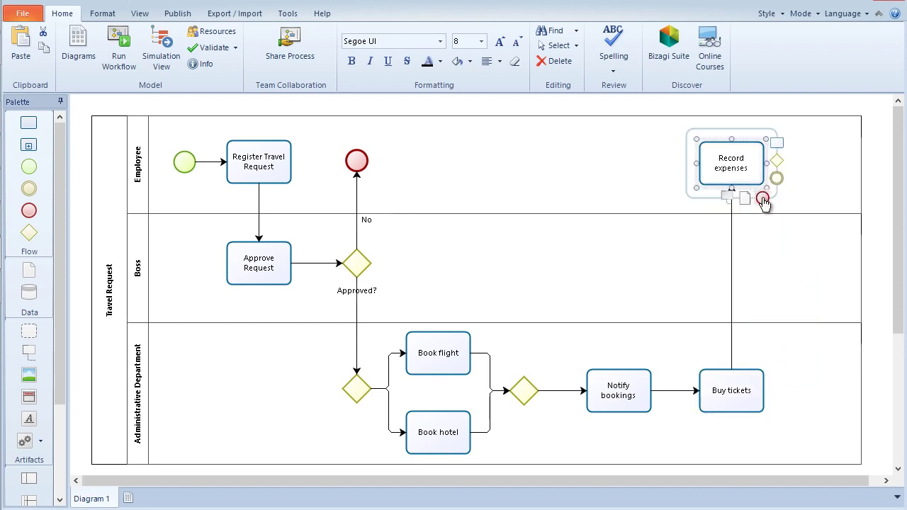
left_click_drag(764, 202, 824, 163)
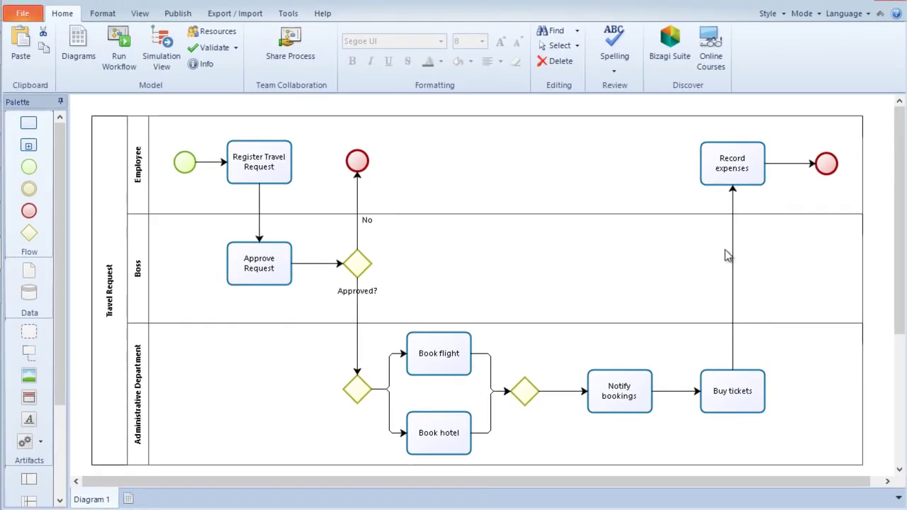
- Change the gateways before and after the Book flight and Book hotel tasks to Inclusive Gateway
right_click(359, 392)
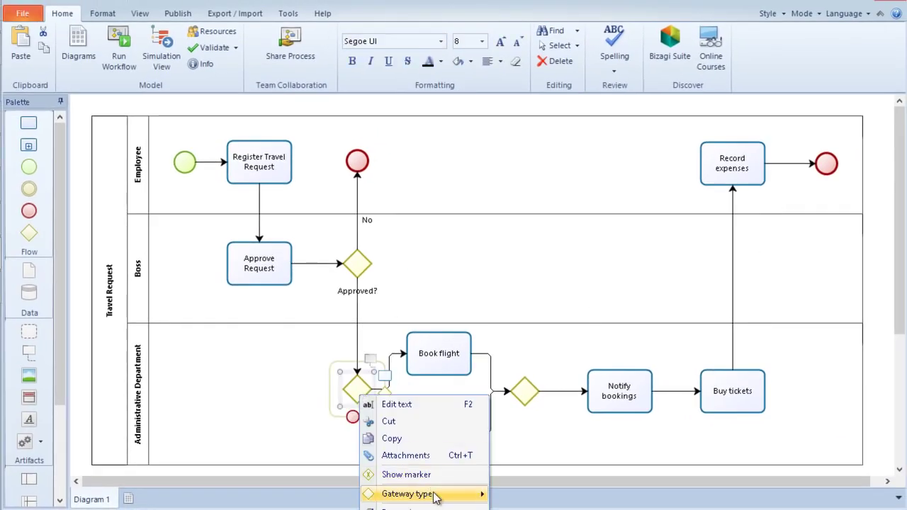
mouse_move(431, 492)
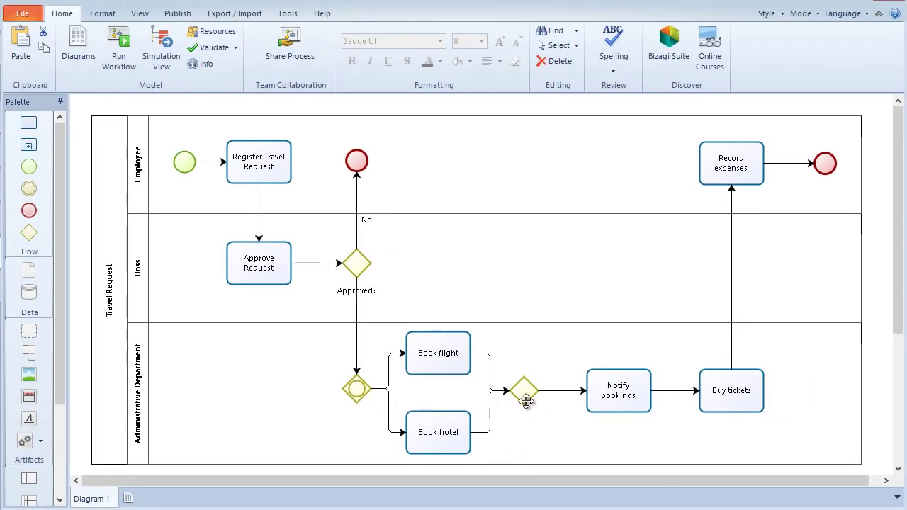
right_click(561, 394)
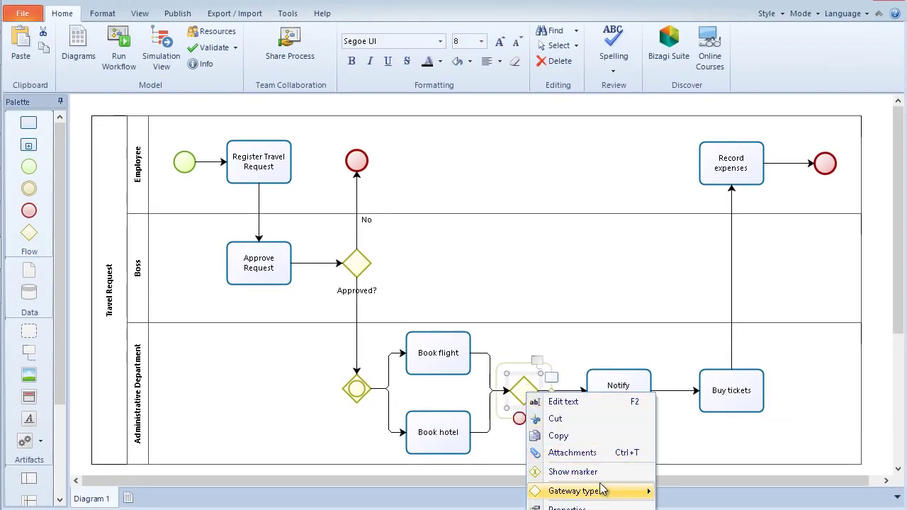
mouse_move(602, 490)
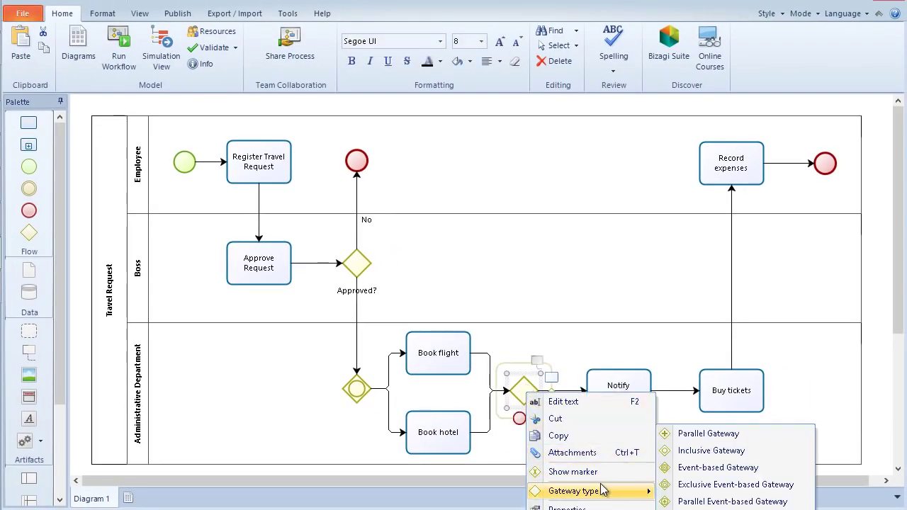
left_click(691, 452)
left_click(690, 452)
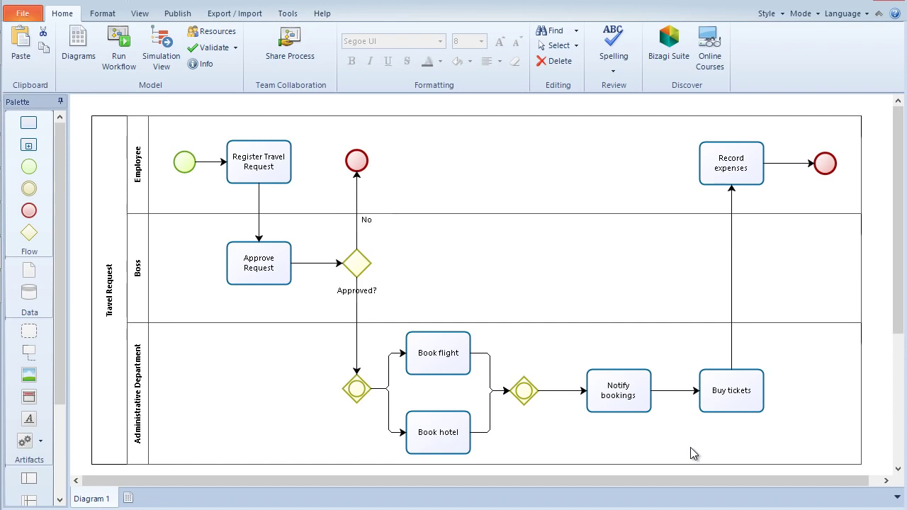
- Transform the Record expenses task into a sub-process and open it for editing
right_click(738, 173)
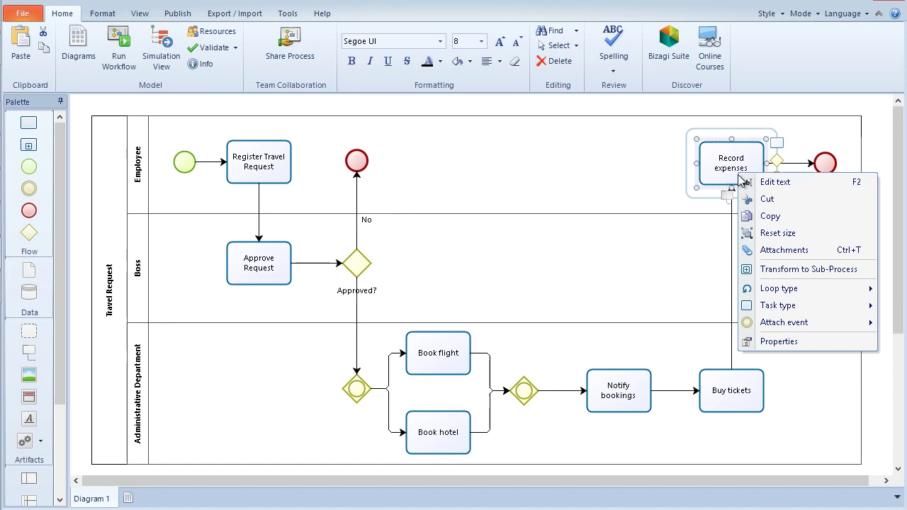
left_click(772, 273)
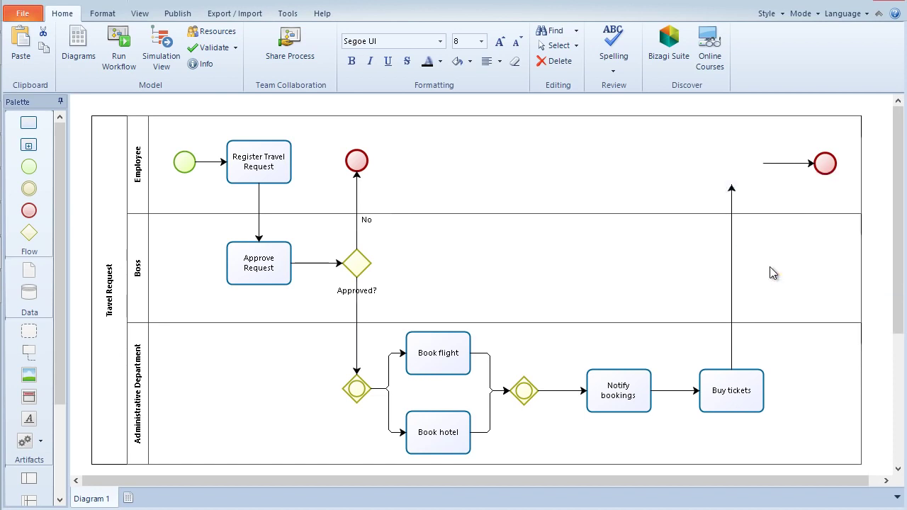
left_click(770, 267)
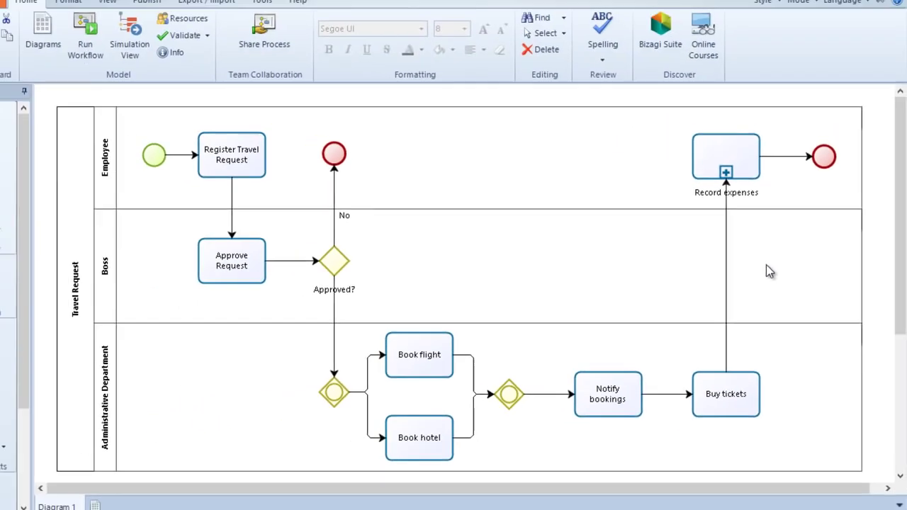
right_click(754, 167)
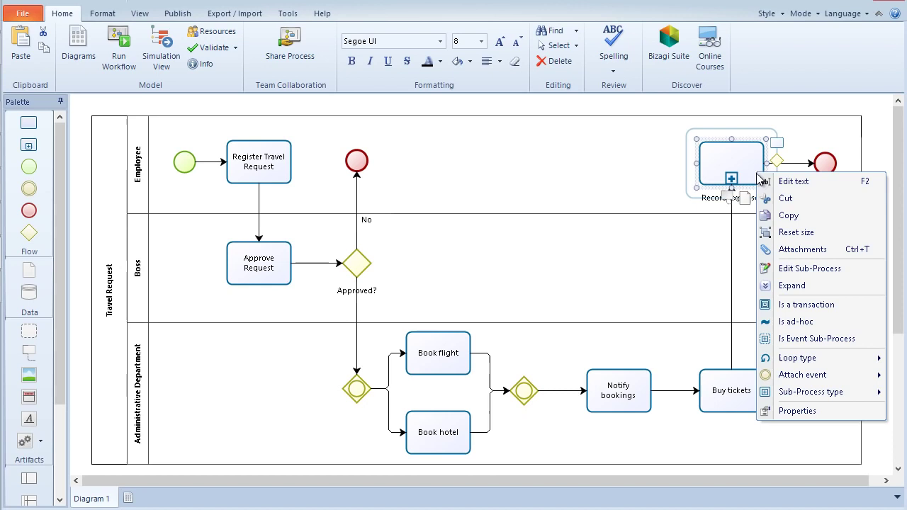
left_click(779, 273)
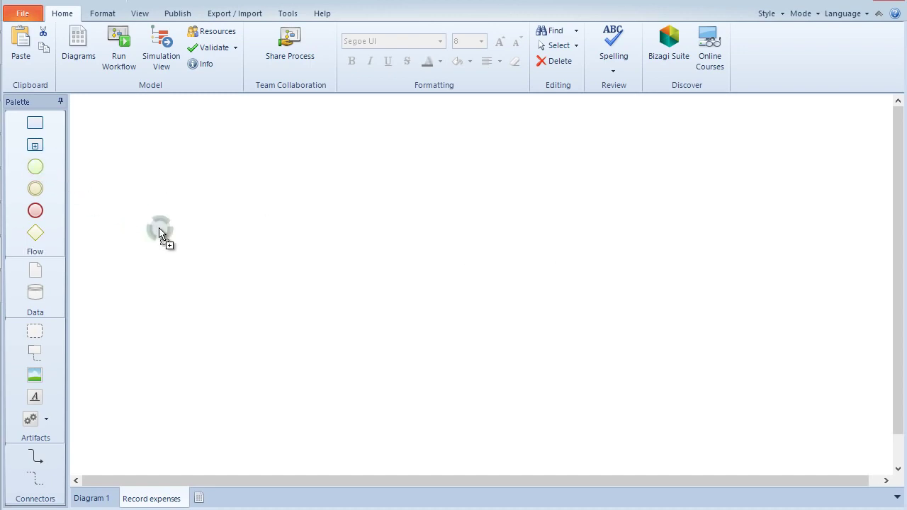
- Start the sub-process with a start event, a "Register expenses" task and a parallel gateway leading to an "Approve report" task
left_click_drag(160, 233, 185, 244)
left_click_drag(205, 237, 486, 176)
type("Approve report")
- Add a parallel "Review policies" task from the gateway and merge it with Approve report at a second parallel gateway
left_click(386, 239)
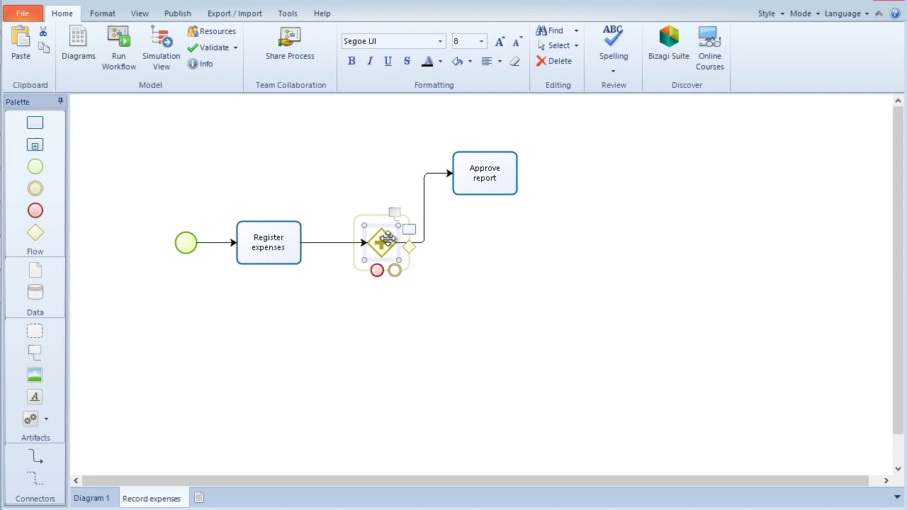
mouse_move(409, 230)
left_mouse_down()
mouse_move(486, 259)
mouse_move(482, 291)
mouse_move(602, 247)
mouse_move(591, 241)
left_mouse_up()
type("Review policies")
left_click(507, 178)
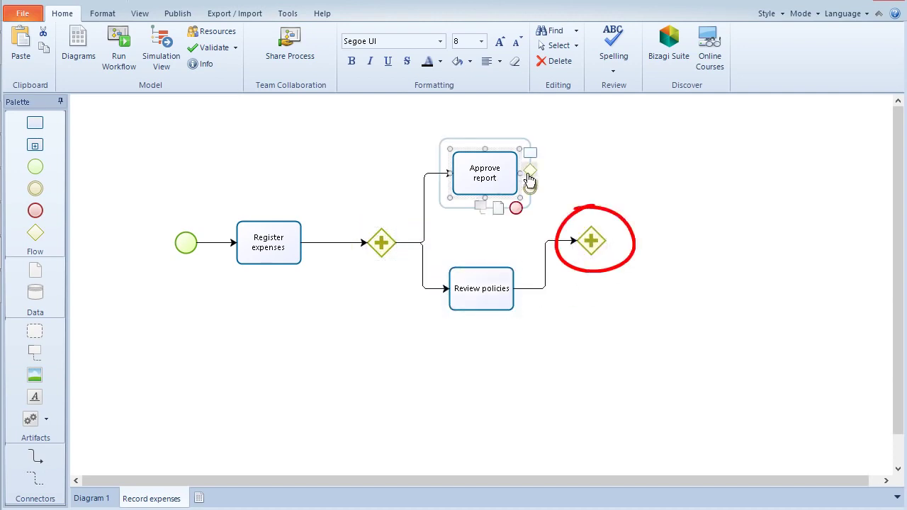
left_click_drag(527, 175, 593, 244)
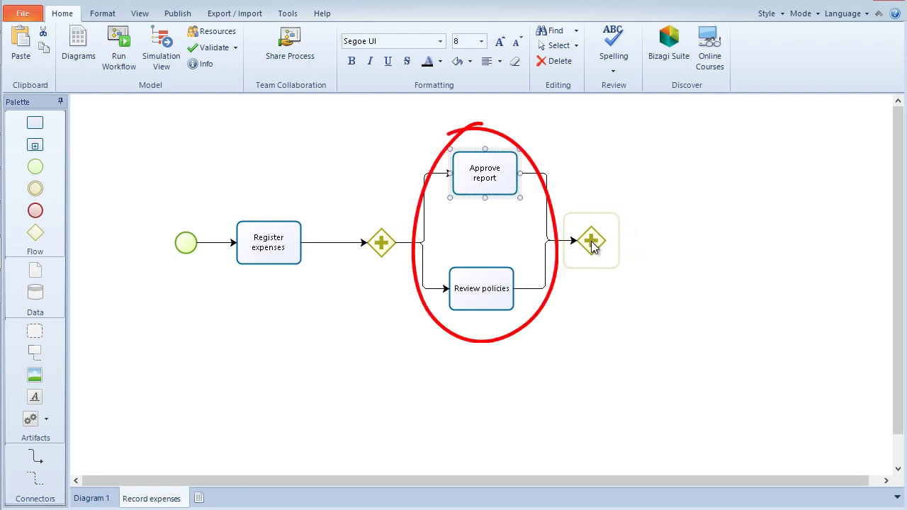
- Add a "Changes required?" gateway after the merge, looping back to Register expenses and continuing to a "Record expenses" task and end event
left_click(591, 241)
mouse_move(611, 211)
left_mouse_down()
mouse_move(633, 253)
mouse_move(666, 251)
mouse_move(661, 242)
left_mouse_up()
left_click_drag(682, 225, 302, 196)
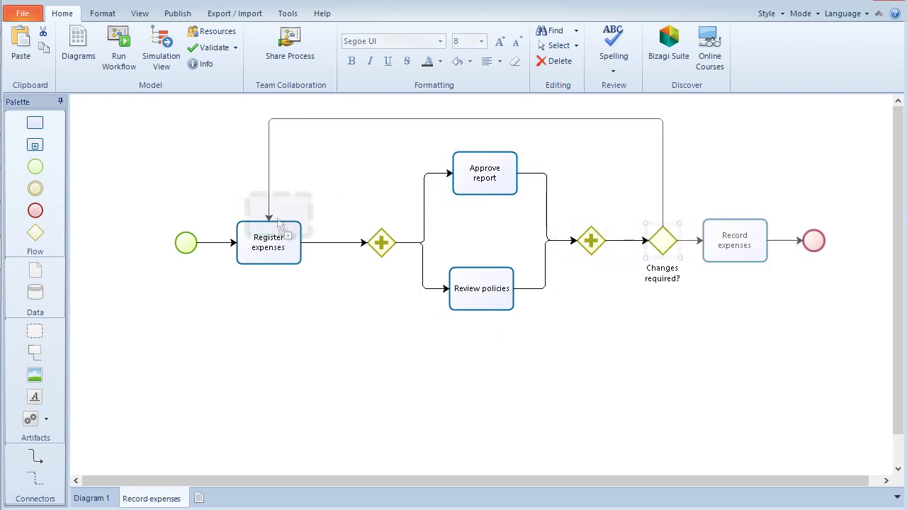
- Align the Approve report and Review policies tasks vertically with each other
left_click(499, 302)
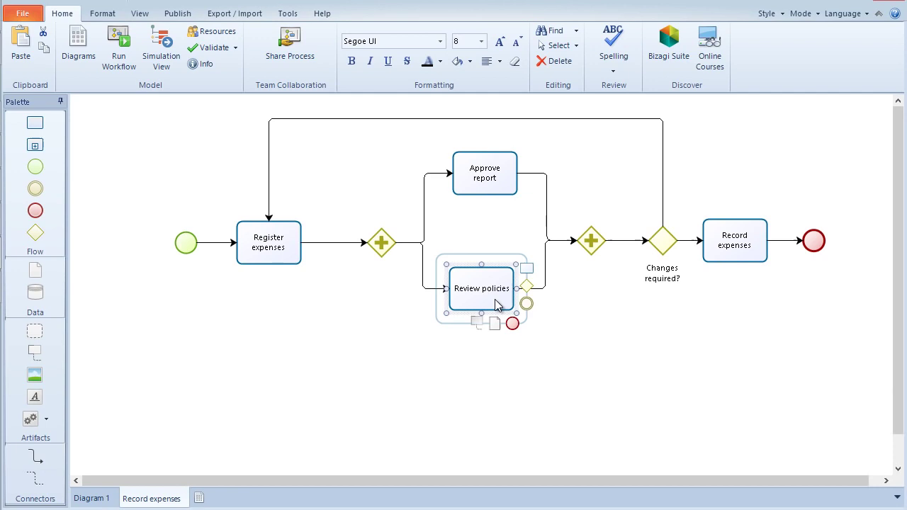
left_click(496, 192, "ctrl")
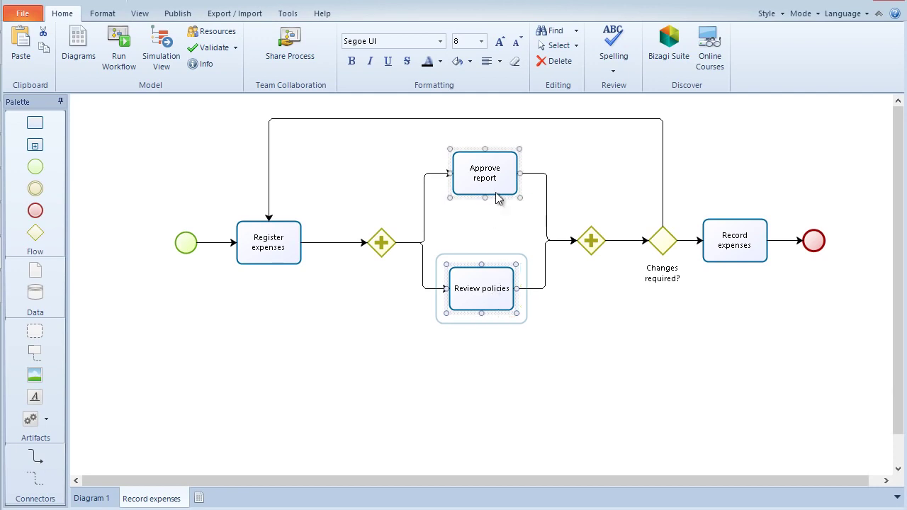
left_click(88, 13)
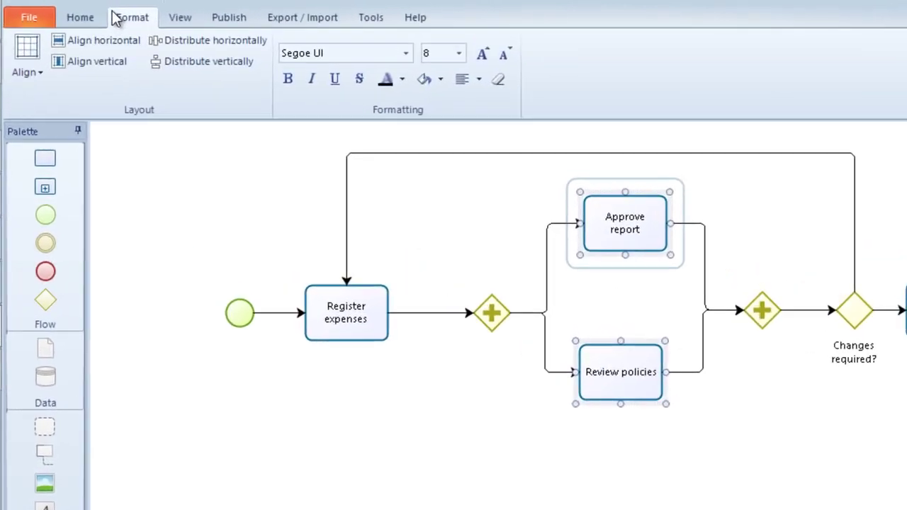
left_click(112, 62)
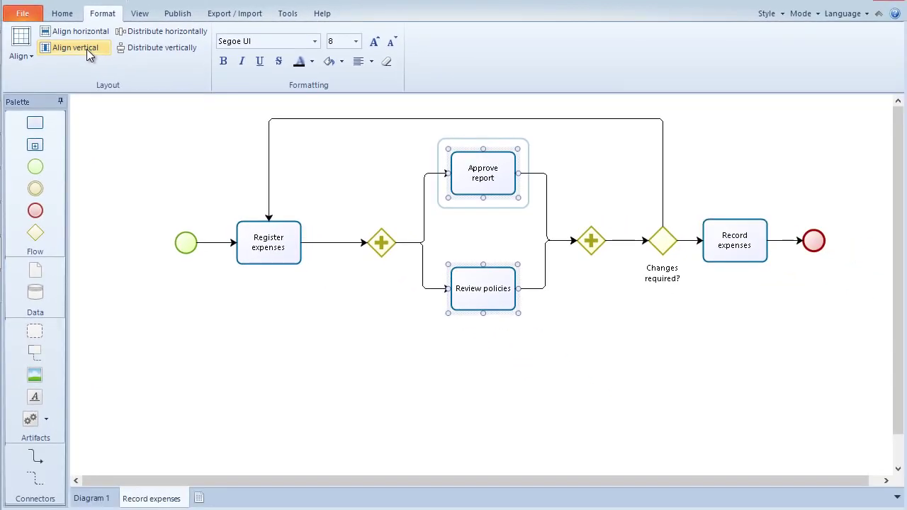
left_click(404, 338)
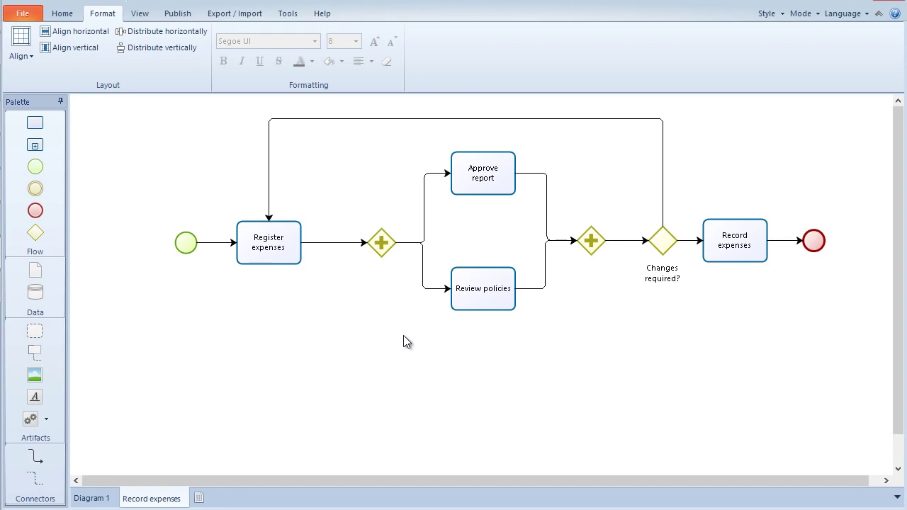
- Attach a timer event to the boundary of the Register expenses task and draw an outgoing sequence flow below it
right_click(276, 258)
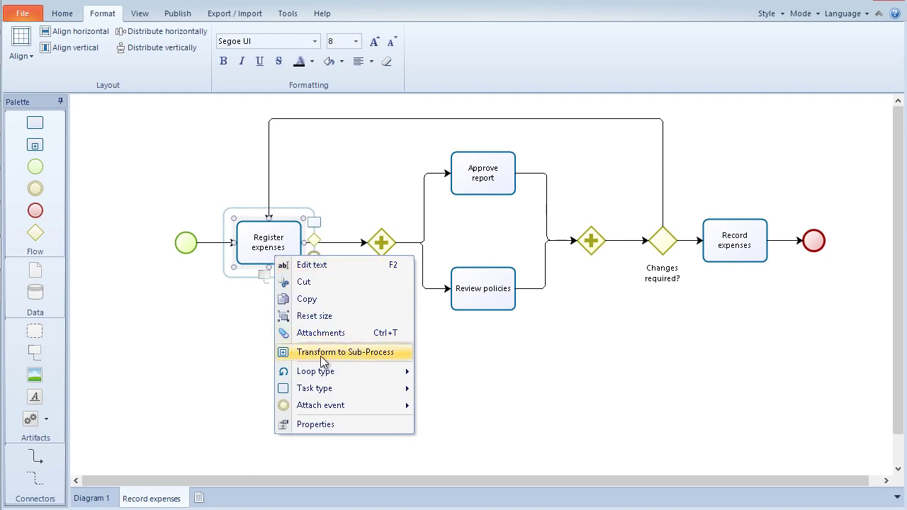
mouse_move(327, 407)
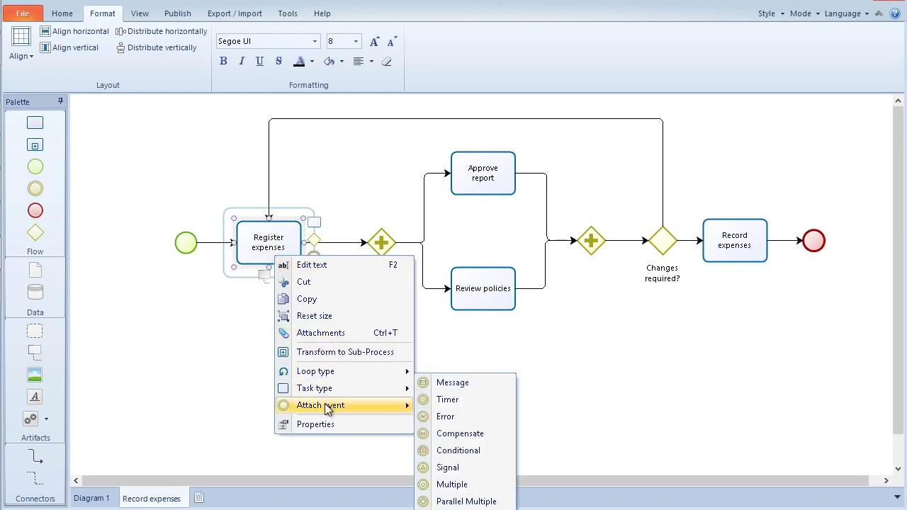
left_click(443, 400)
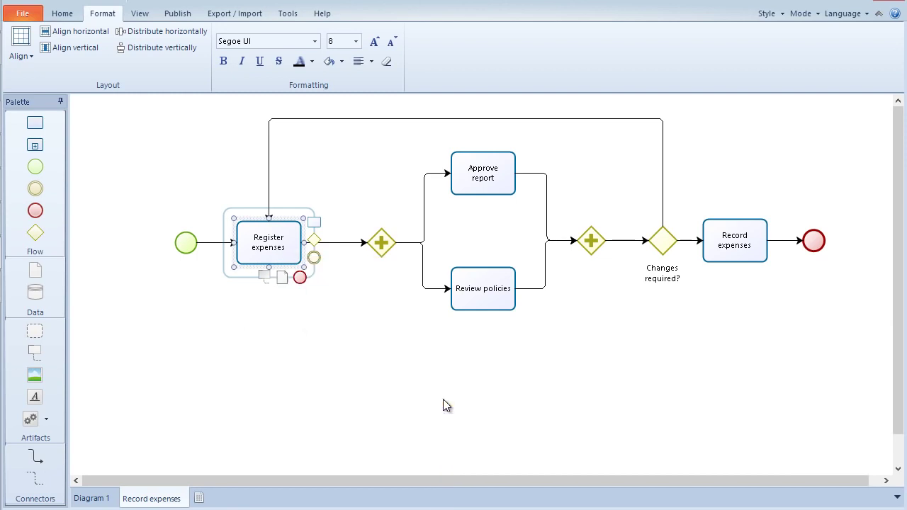
left_click(443, 399)
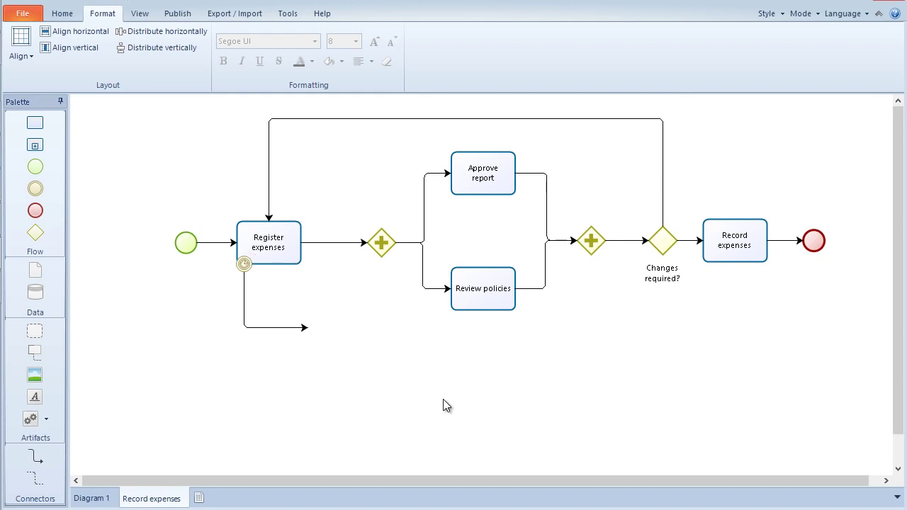
- Add an "Expenses follow up" task on the timer's flow, leading to a new end event and to the first parallel gateway
left_click_drag(36, 123, 289, 333)
type("Expens")
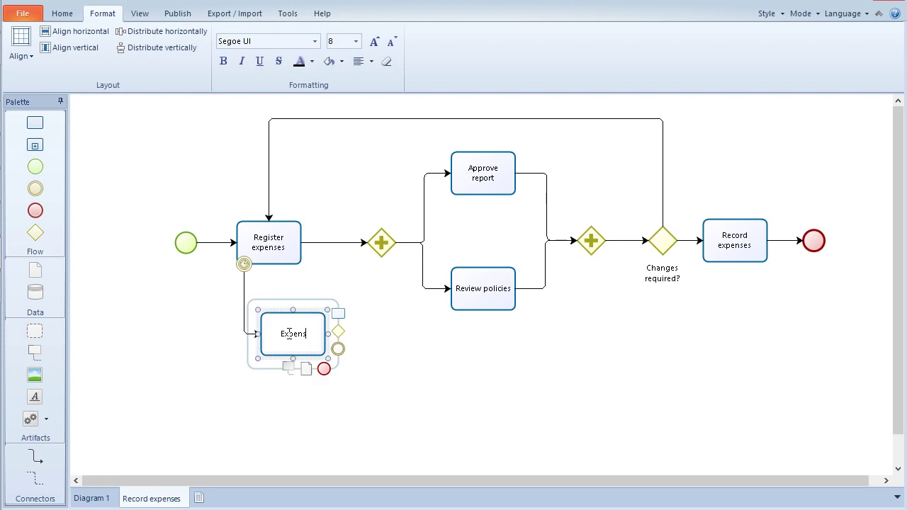
type("es follow up")
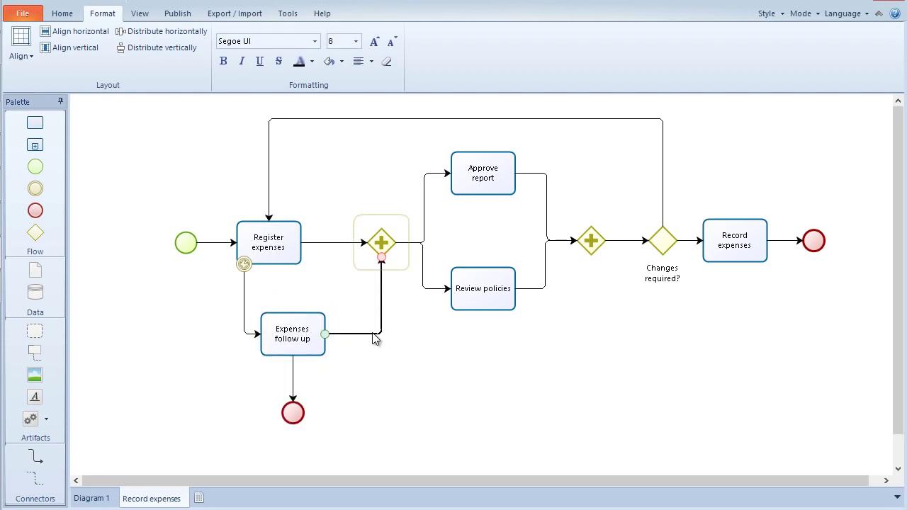
left_click(385, 358)
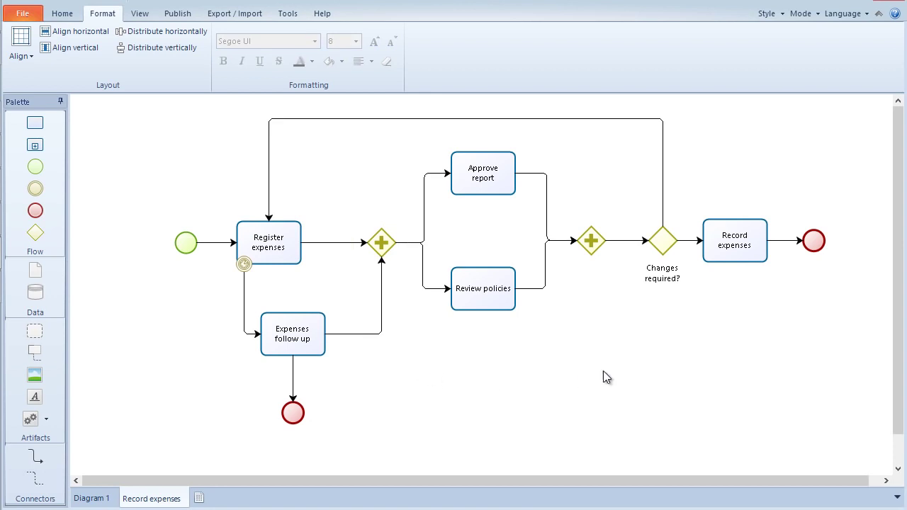
- Set the task type of Record expenses to Service Task
right_click(725, 258)
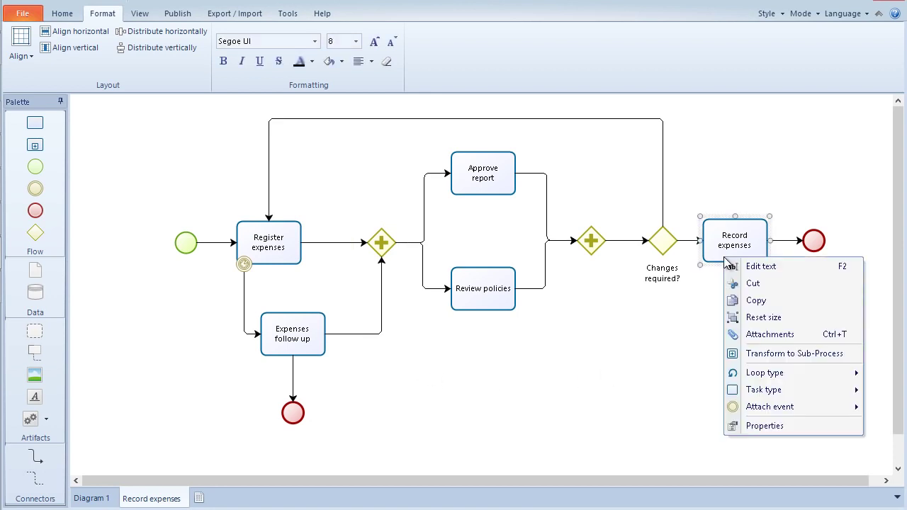
mouse_move(764, 392)
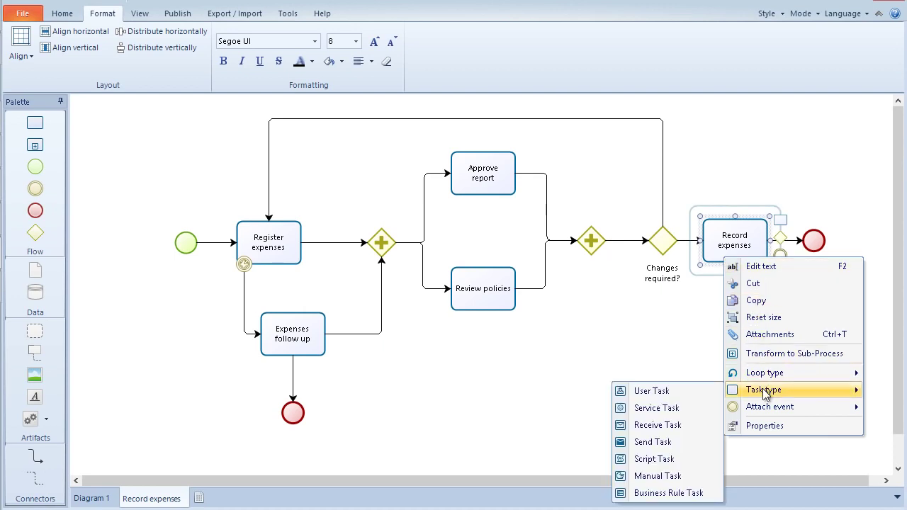
left_click(689, 405)
left_click(713, 316)
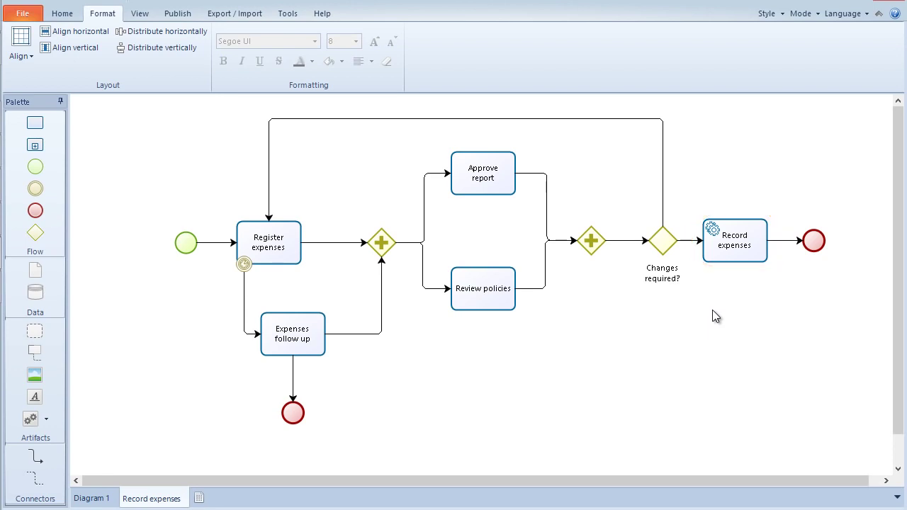
- View the main process in Diagram 1 and return to the Record expenses diagram
left_click(98, 499)
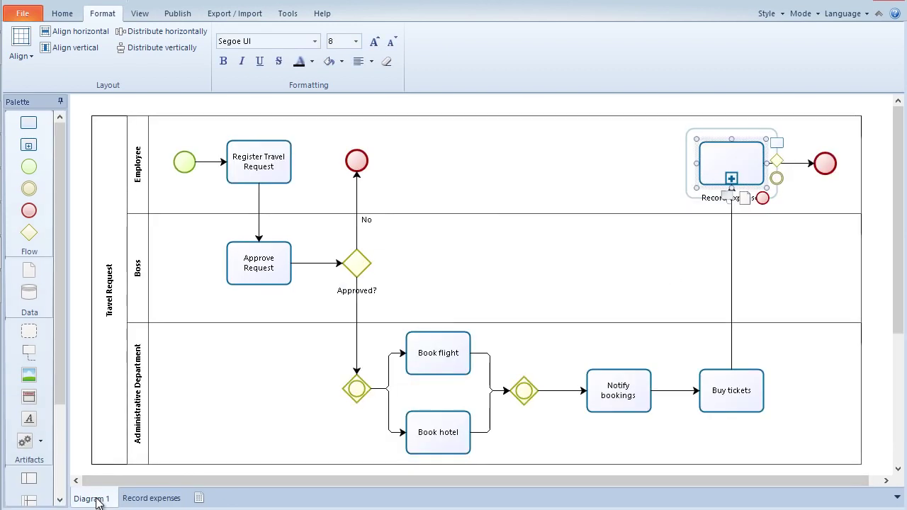
left_click(150, 500)
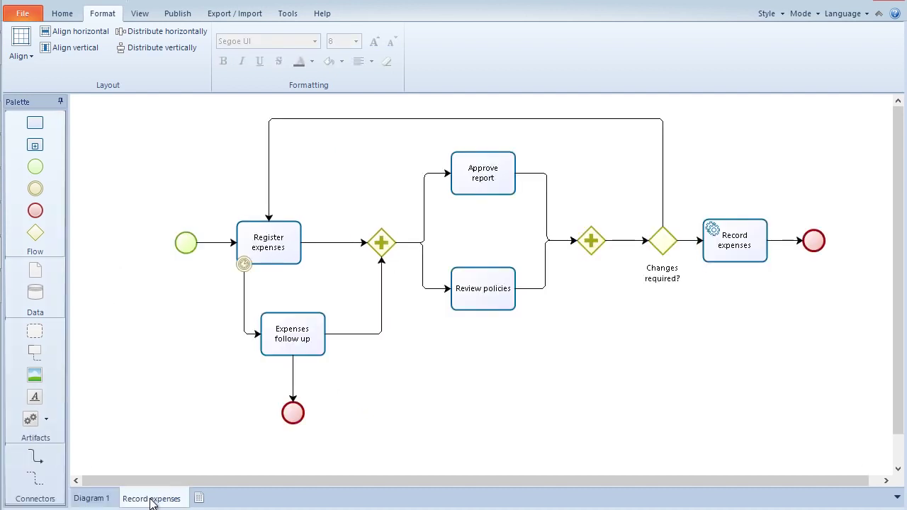
- Set the condition type of the flow from Expenses follow up to its end event to Default
left_click(323, 344)
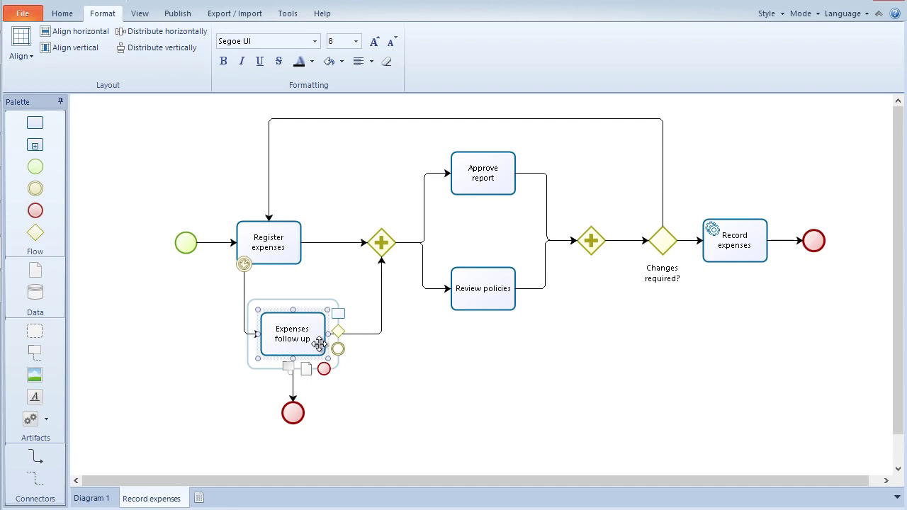
left_click(293, 384)
right_click(295, 389)
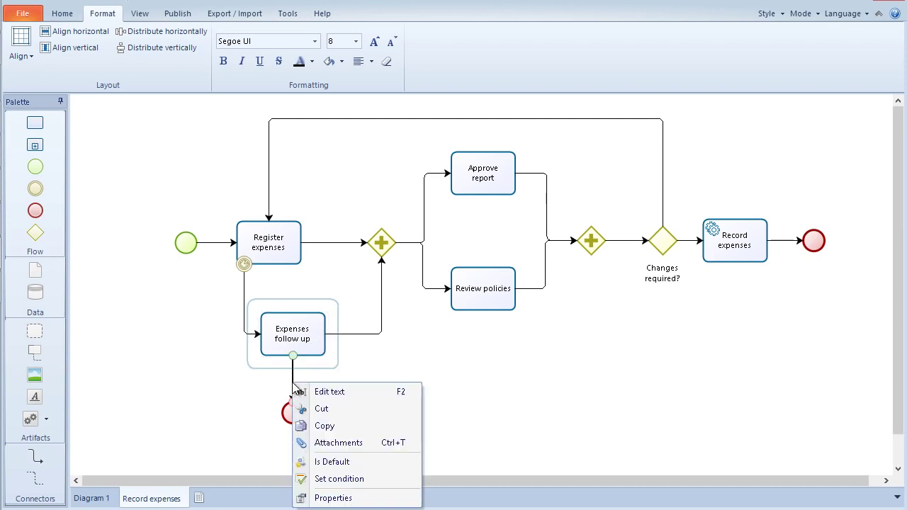
left_click(335, 498)
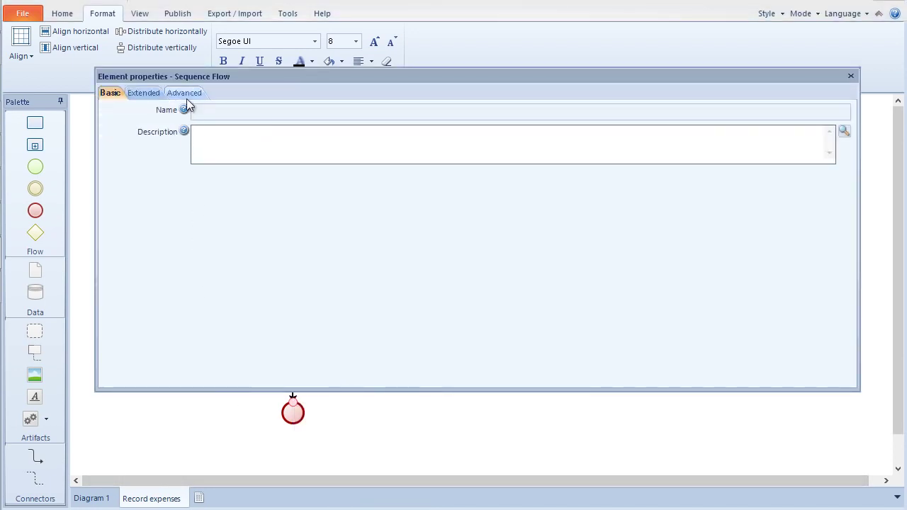
left_click(185, 92)
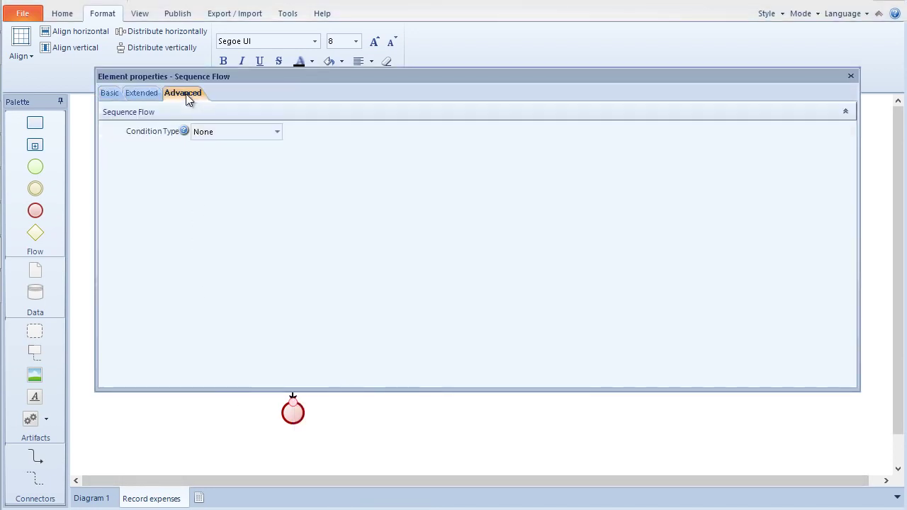
left_click(277, 132)
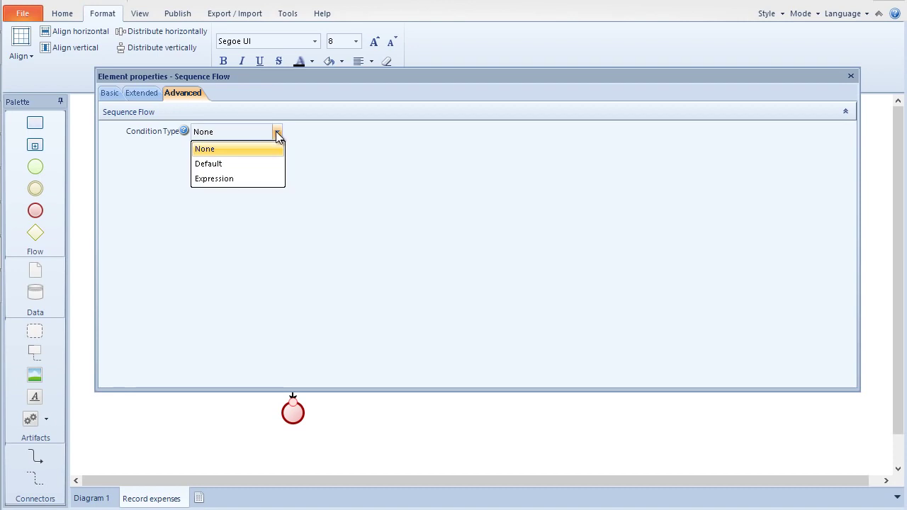
left_click(251, 164)
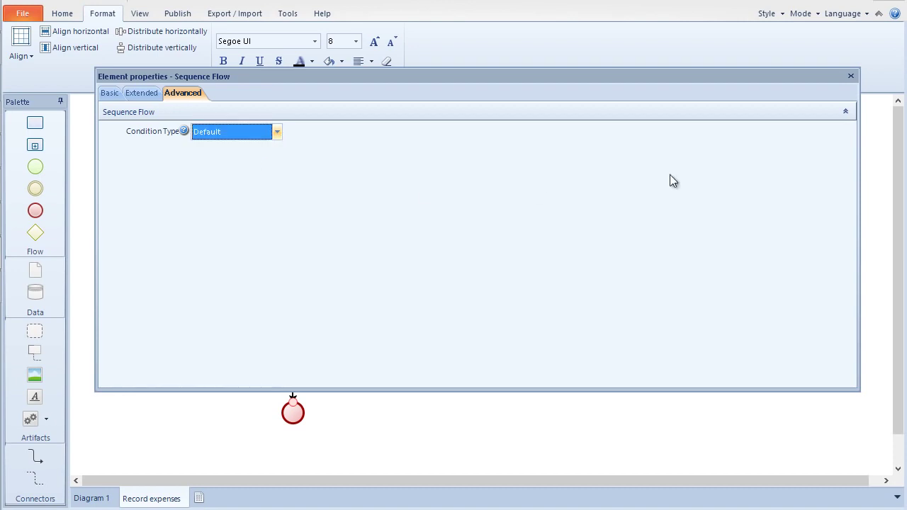
left_click(851, 75)
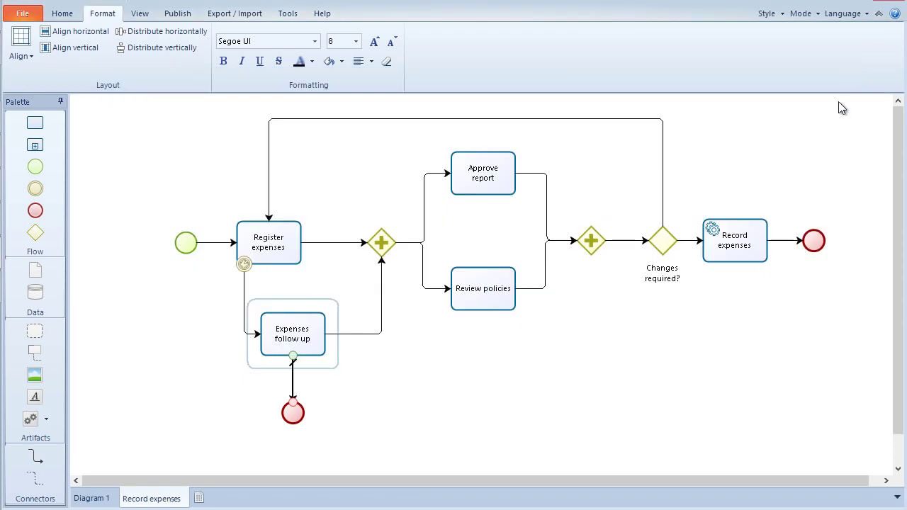
- Give the flow from Expenses follow up to the parallel gateway an Expression condition reading "The follow up was satisfactory"
left_click(383, 332)
right_click(383, 332)
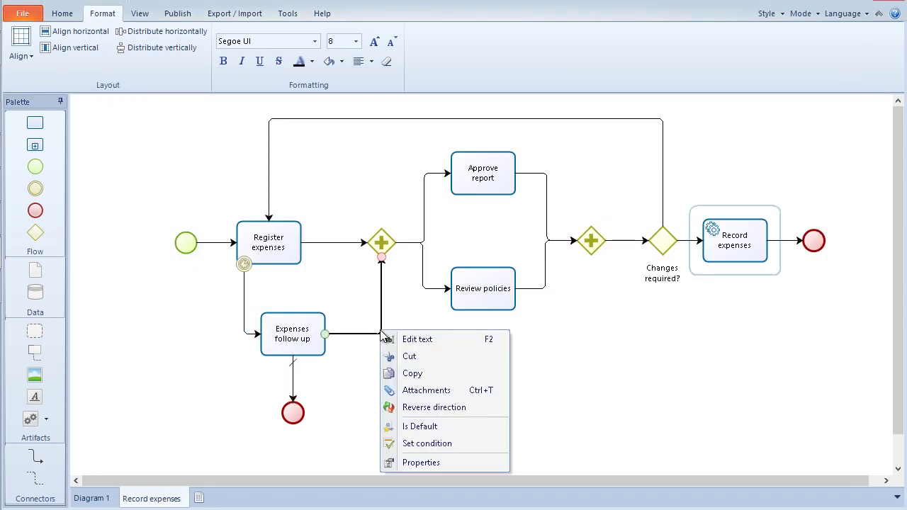
left_click(430, 463)
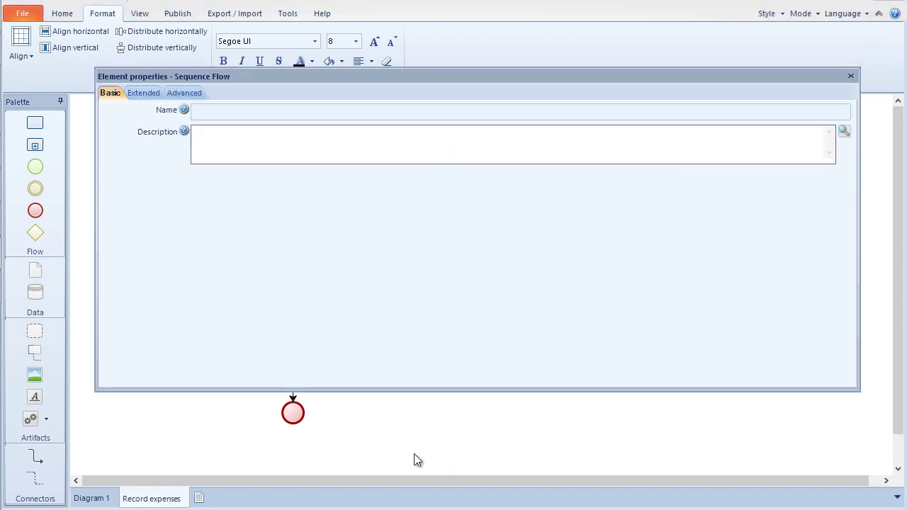
left_click(197, 95)
left_click(275, 132)
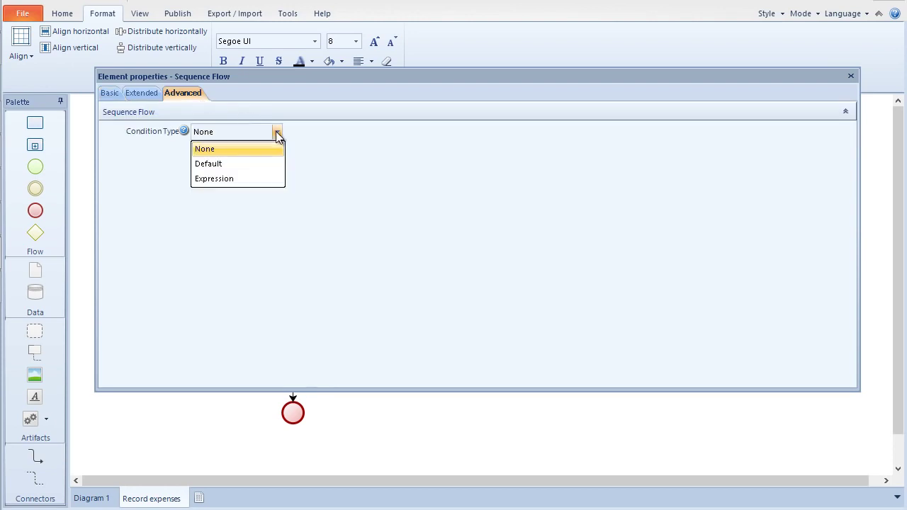
left_click(264, 180)
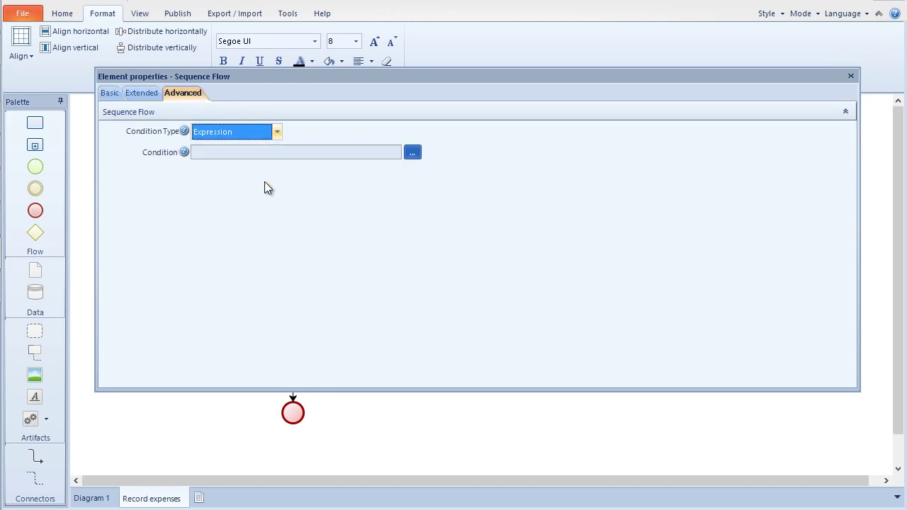
left_click(418, 152)
type("The follow up was satisfactory")
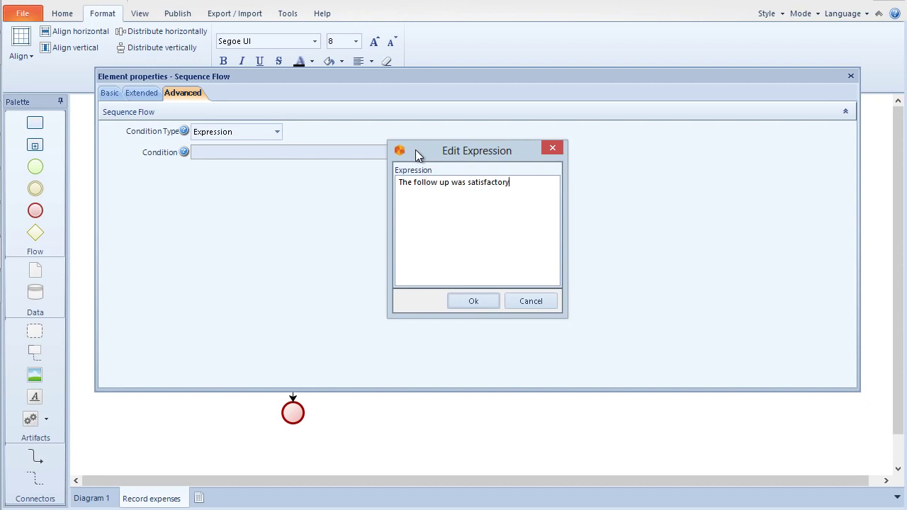
left_click(469, 303)
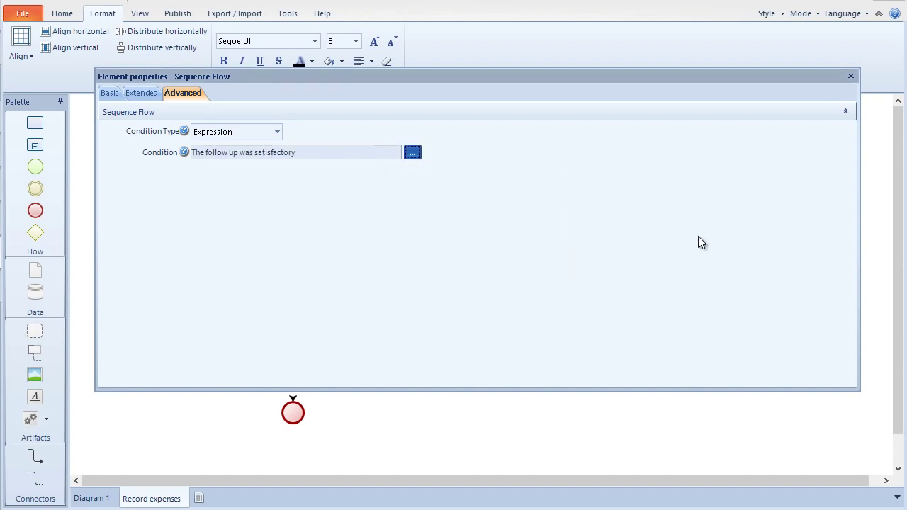
left_click(851, 76)
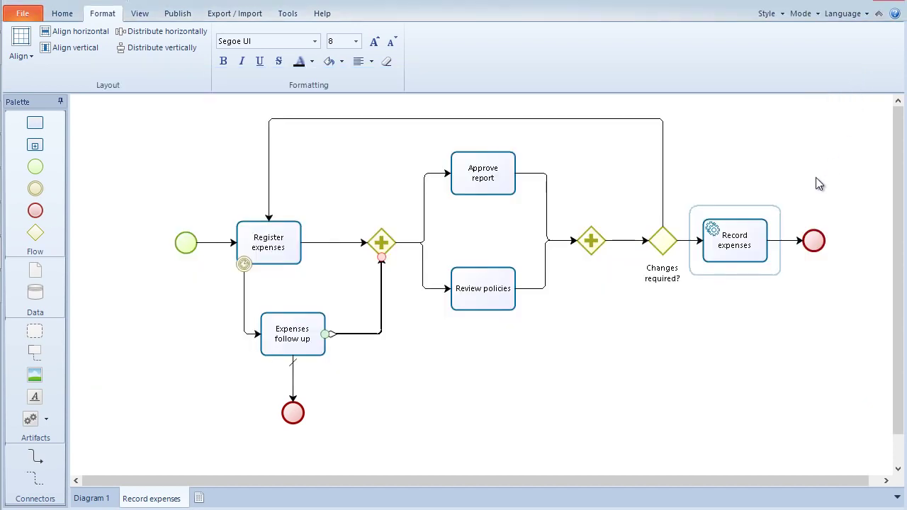
- In the properties of the "Changes required?" gateway, set the expression for the Register expenses gate to "Expenses need changes"
left_click(663, 242)
right_click(665, 251)
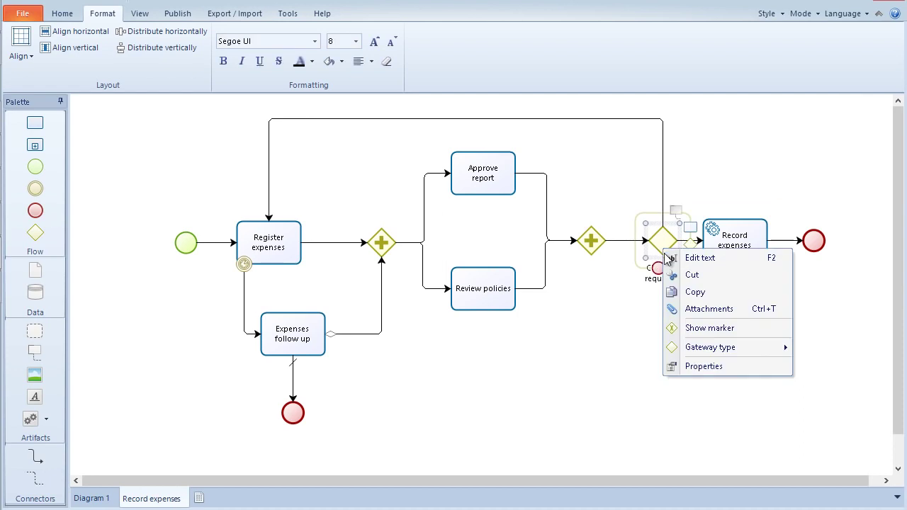
left_click(705, 367)
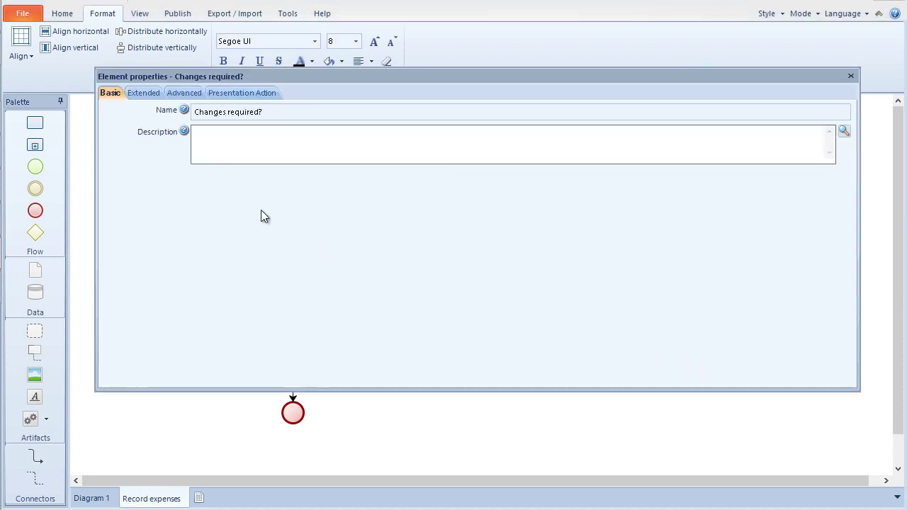
left_click(185, 94)
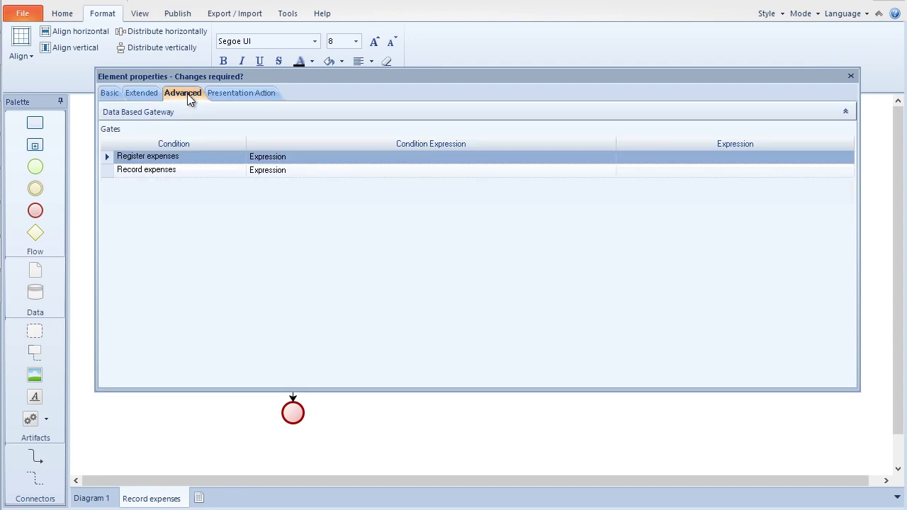
left_click(846, 161)
type("Expenses n")
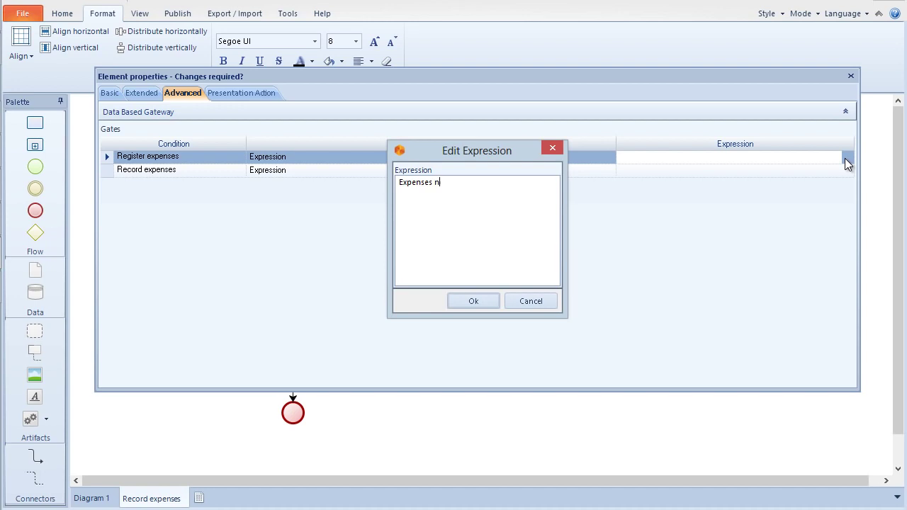
type("eed changes")
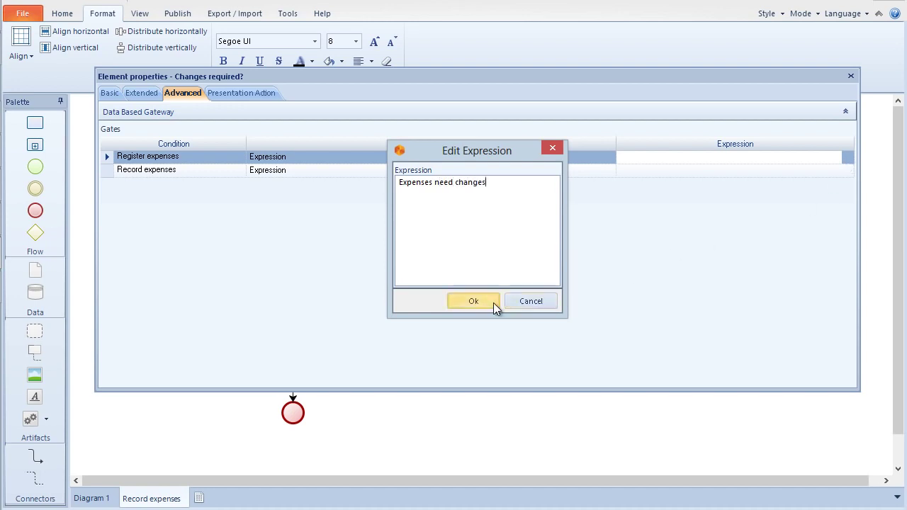
left_click(494, 302)
- Set the expression for the gateway's Record expenses gate to "Expenses approved" and close the properties
left_click(845, 173)
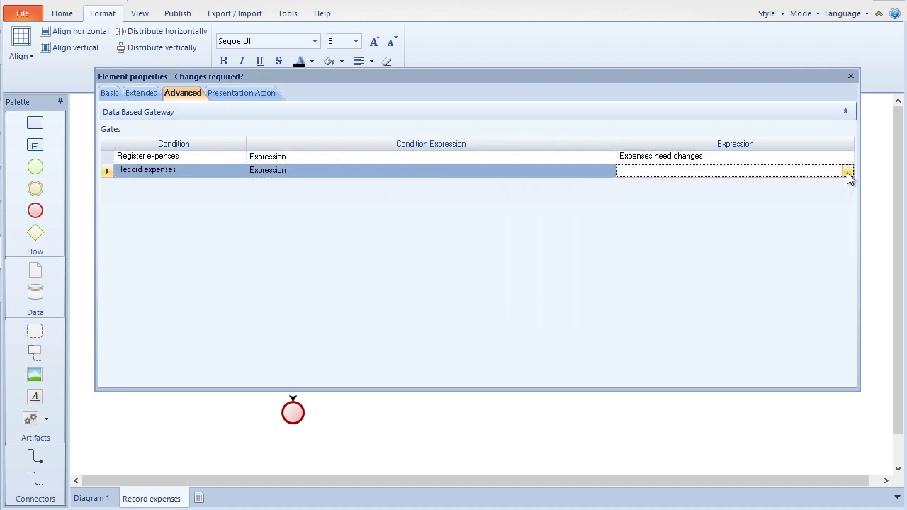
left_click(846, 172)
type("Ex")
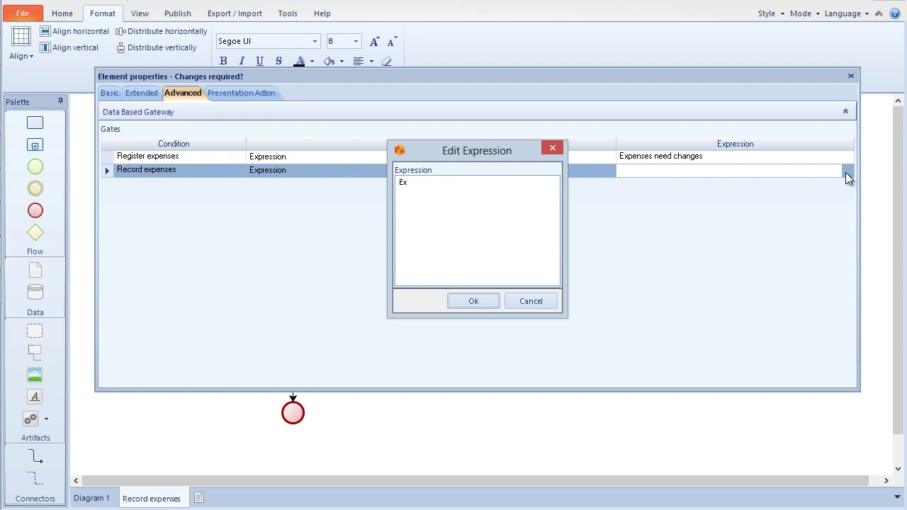
type("penses approved")
left_click(490, 303)
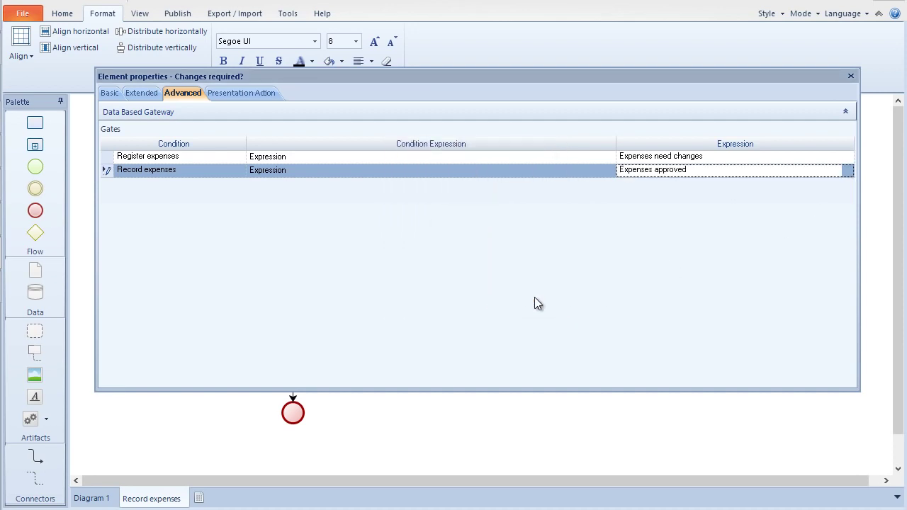
left_click(850, 77)
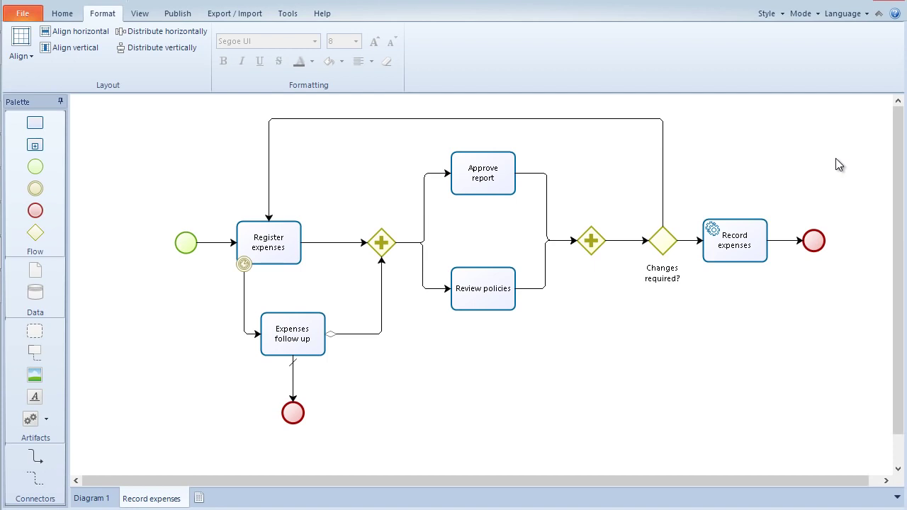
- Configure the timer event attached to Register expenses as a cycle of 3 days
left_click(579, 238)
right_click(244, 264)
left_click(280, 398)
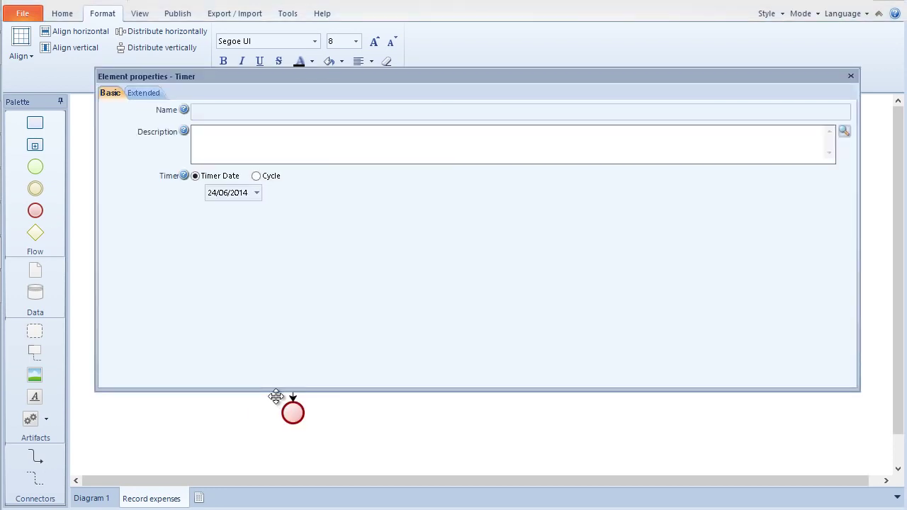
left_click(256, 176)
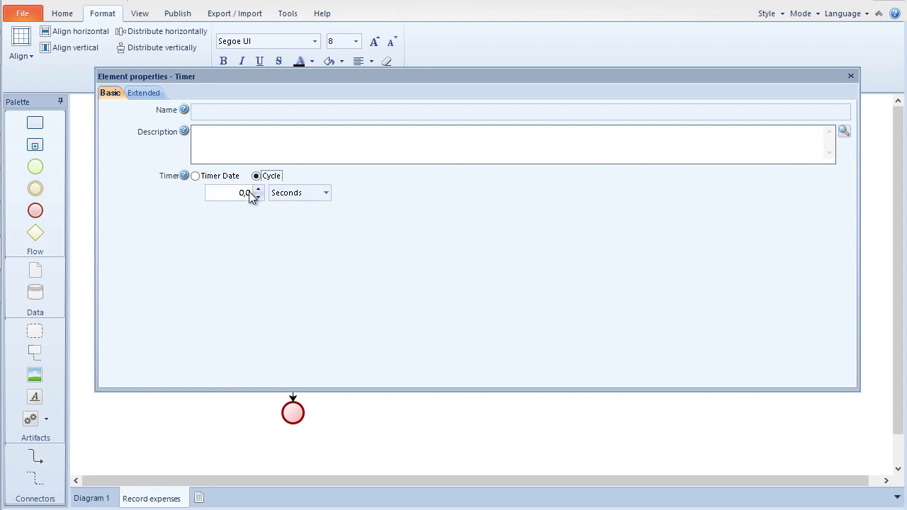
left_click(243, 192)
type("3")
left_click(327, 196)
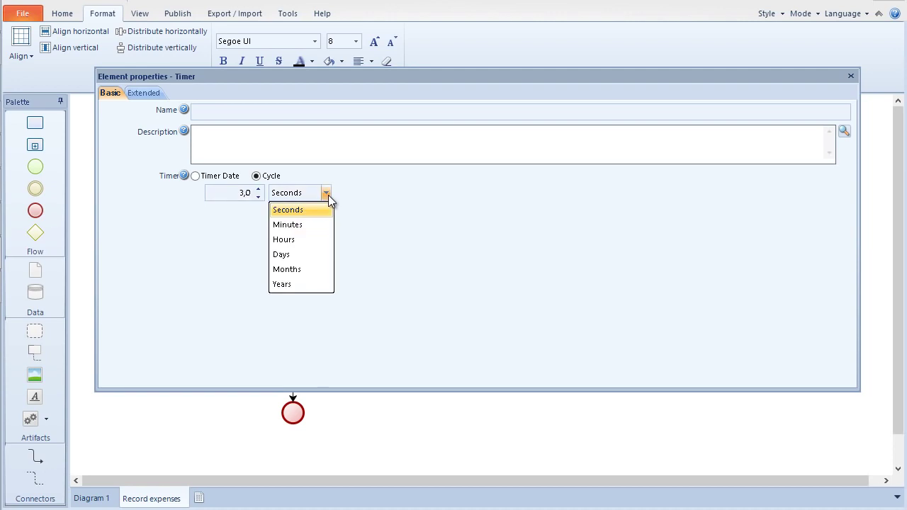
left_click(294, 254)
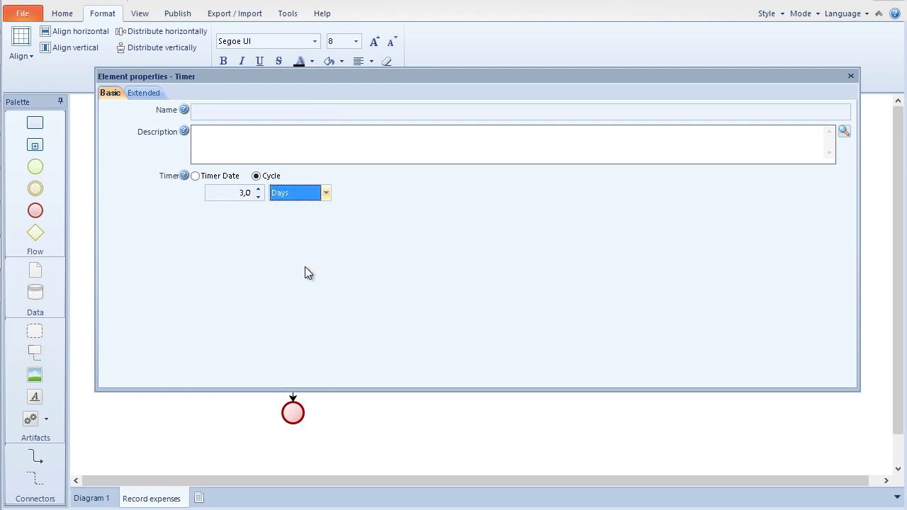
left_click(851, 76)
left_click(206, 342)
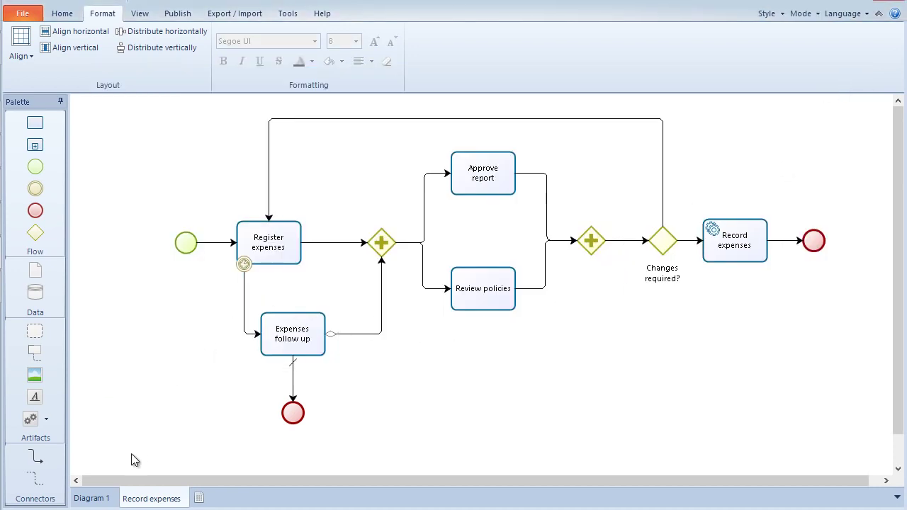
- In Diagram 1, set the loop type of the Record expenses sub-process to Multi-Instance
left_click(103, 497)
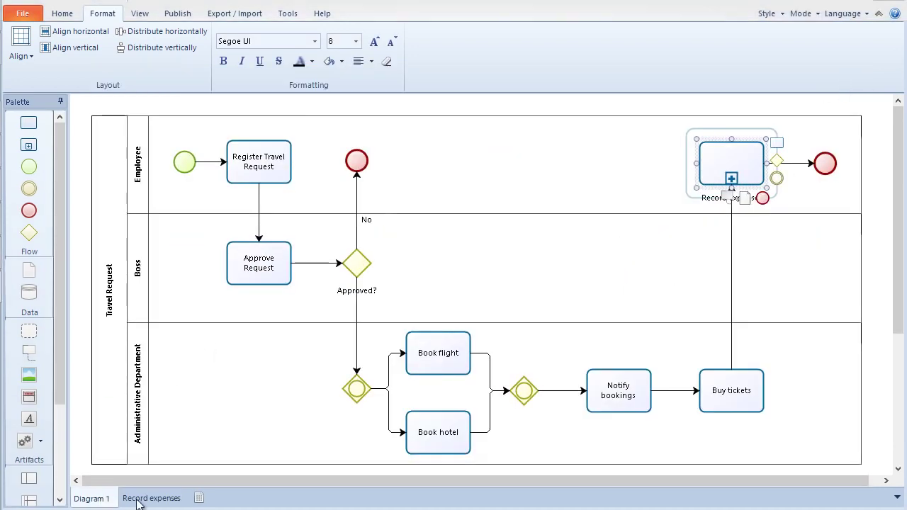
right_click(728, 172)
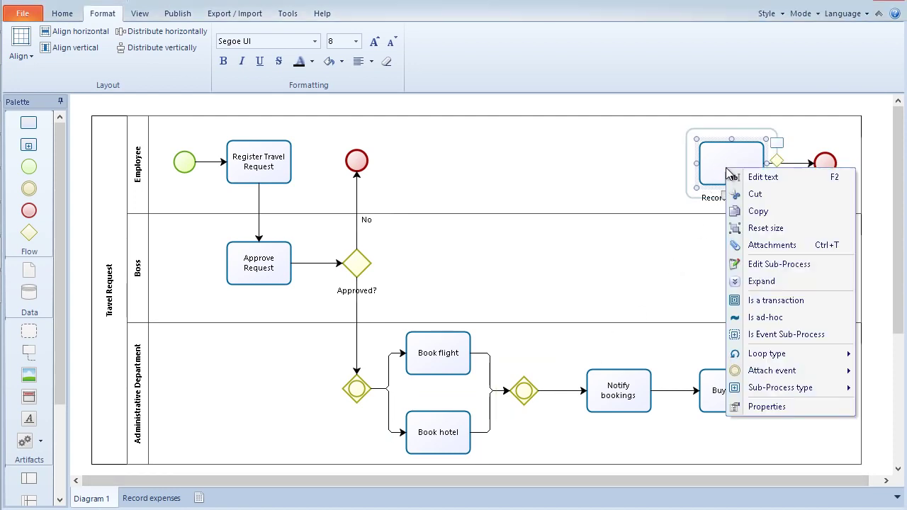
mouse_move(754, 358)
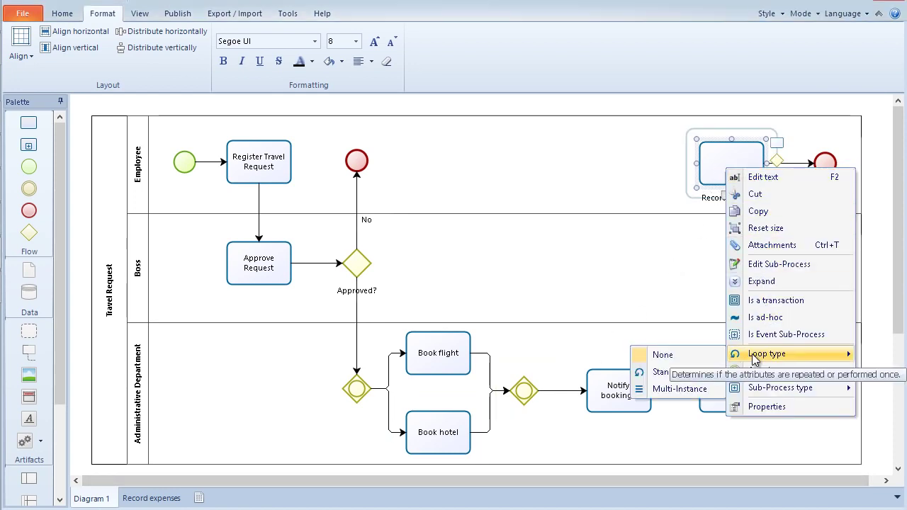
left_click(679, 389)
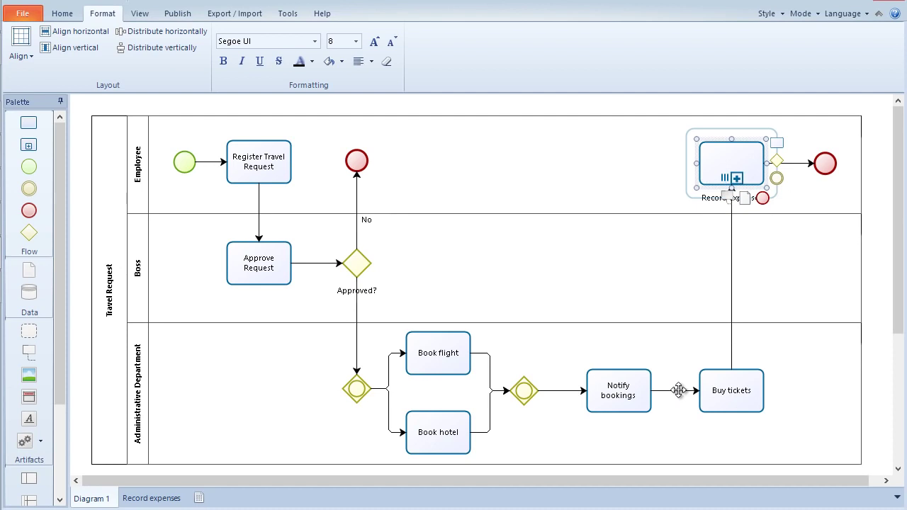
left_click(686, 333)
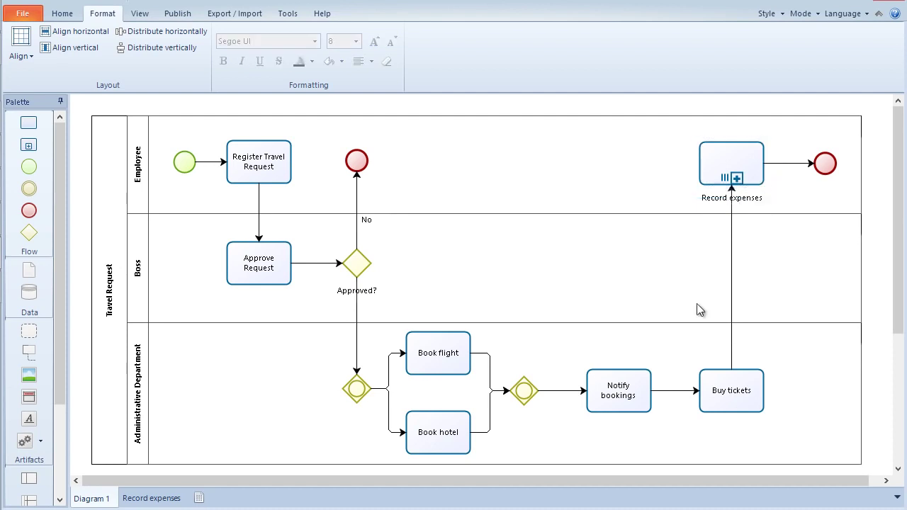
- Review the multi-instance ordering options in the advanced properties of the Record expenses sub-process, then close them
right_click(735, 167)
left_click(757, 400)
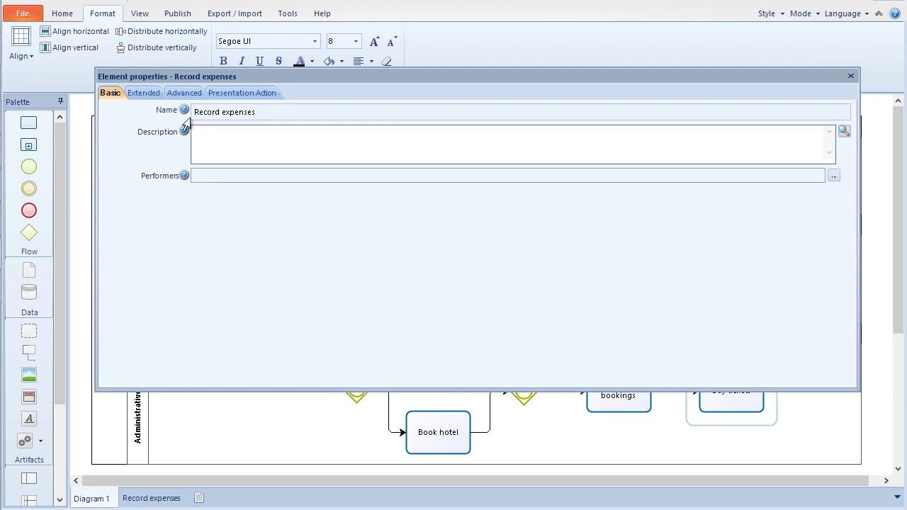
left_click(190, 94)
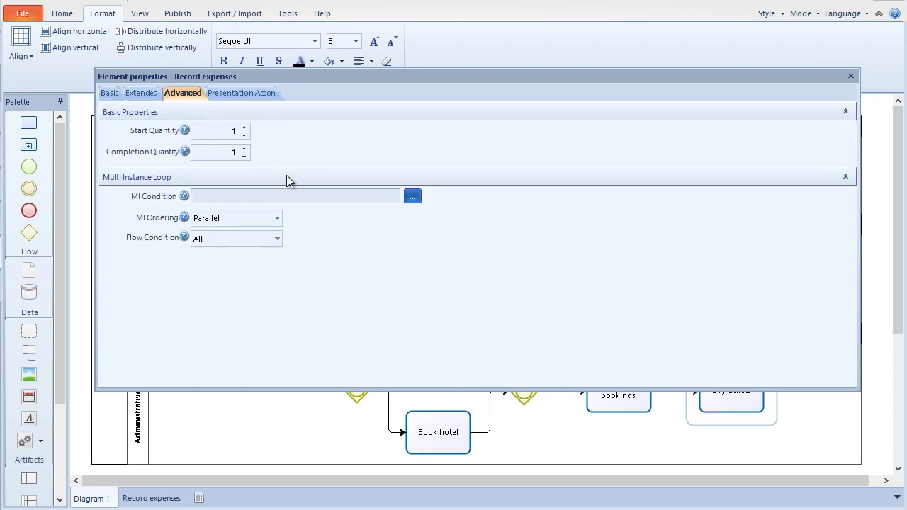
left_click(277, 219)
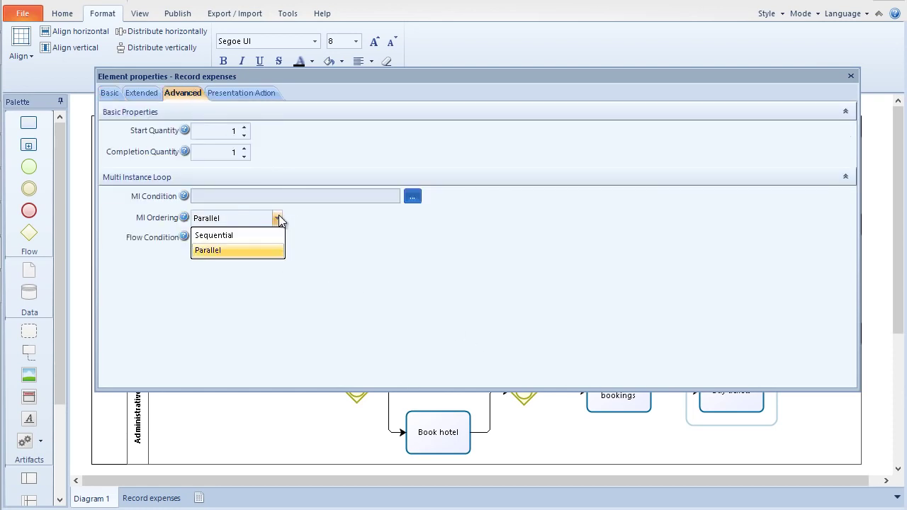
left_click(278, 216)
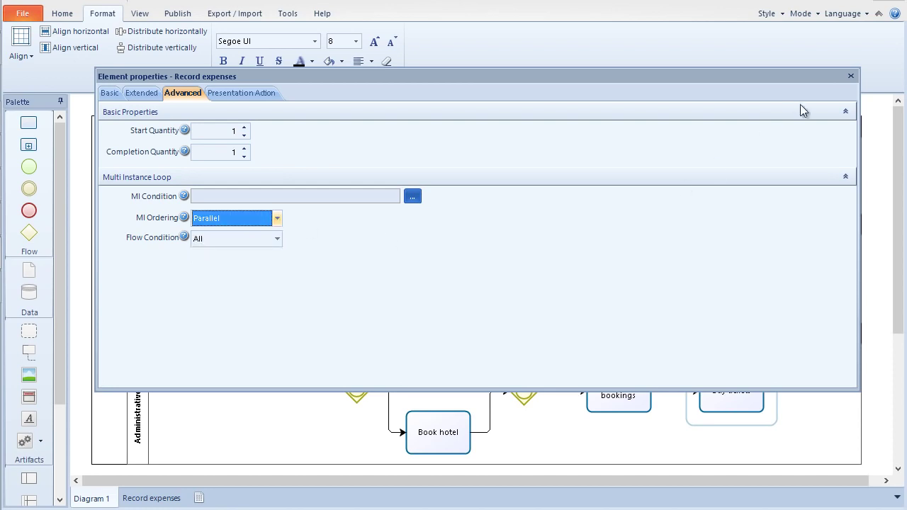
left_click(851, 76)
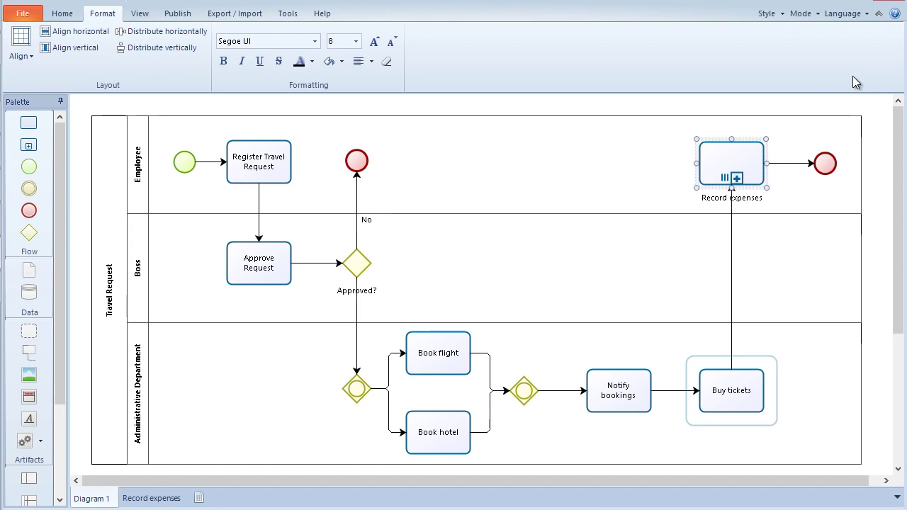
left_click(569, 245)
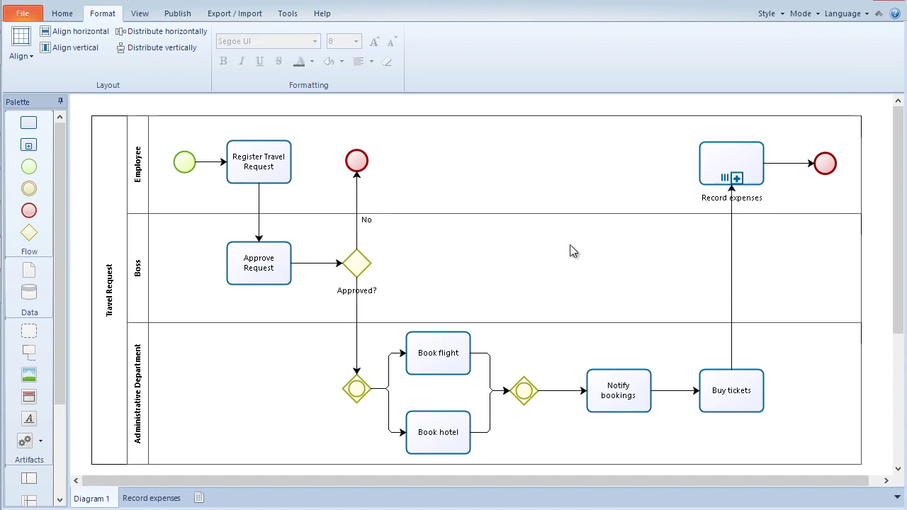
left_click(324, 17)
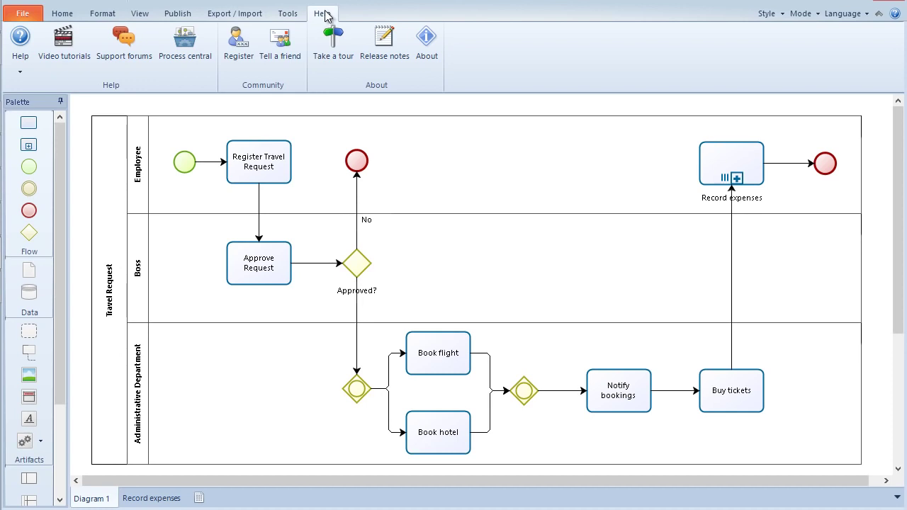
left_click(230, 51)
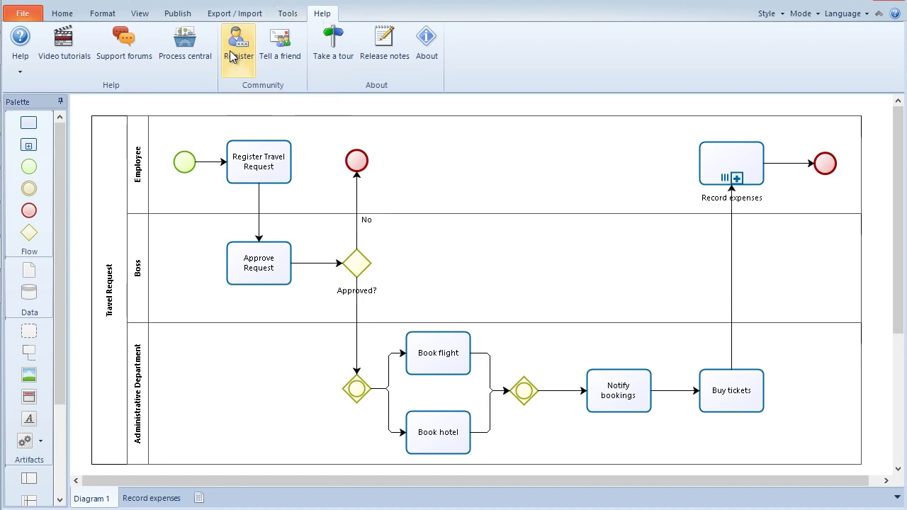